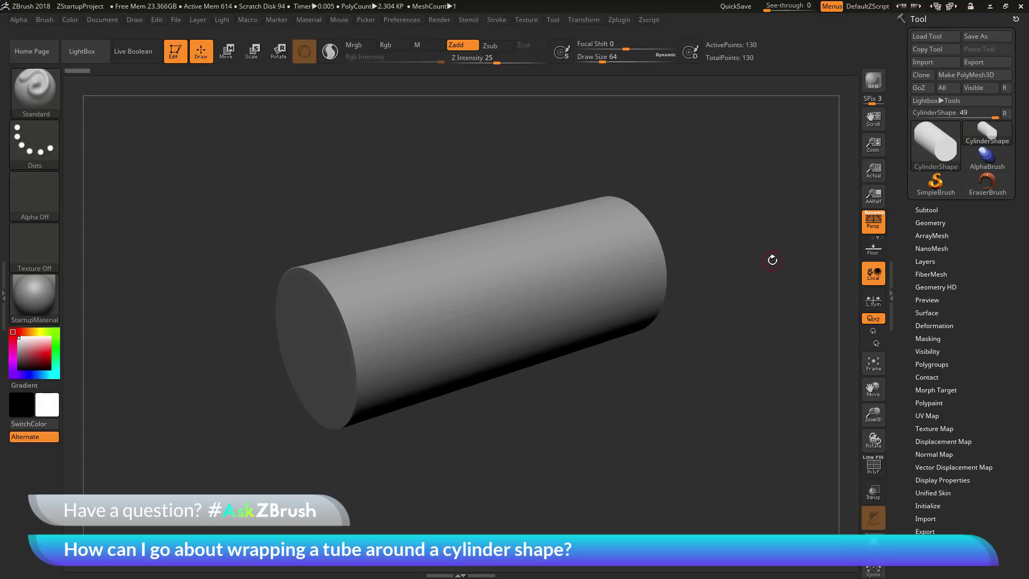
- Append a Cylinder3D mesh as a new subtool alongside the existing cylinder
{"action": "mouse_move", "coordinate": [742, 212]}
{"action": "left_mouse_down"}
{"action": "mouse_move", "coordinate": [748, 255]}
{"action": "mouse_move", "coordinate": [763, 214]}
{"action": "mouse_move", "coordinate": [744, 208]}
{"action": "mouse_move", "coordinate": [747, 220]}
{"action": "left_mouse_up"}
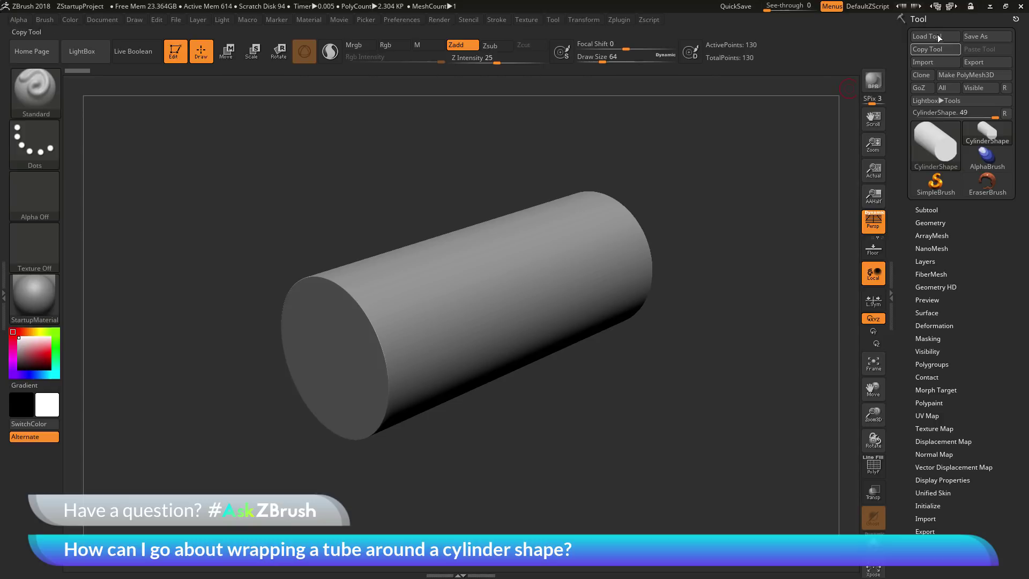
{"action": "left_click", "coordinate": [928, 209]}
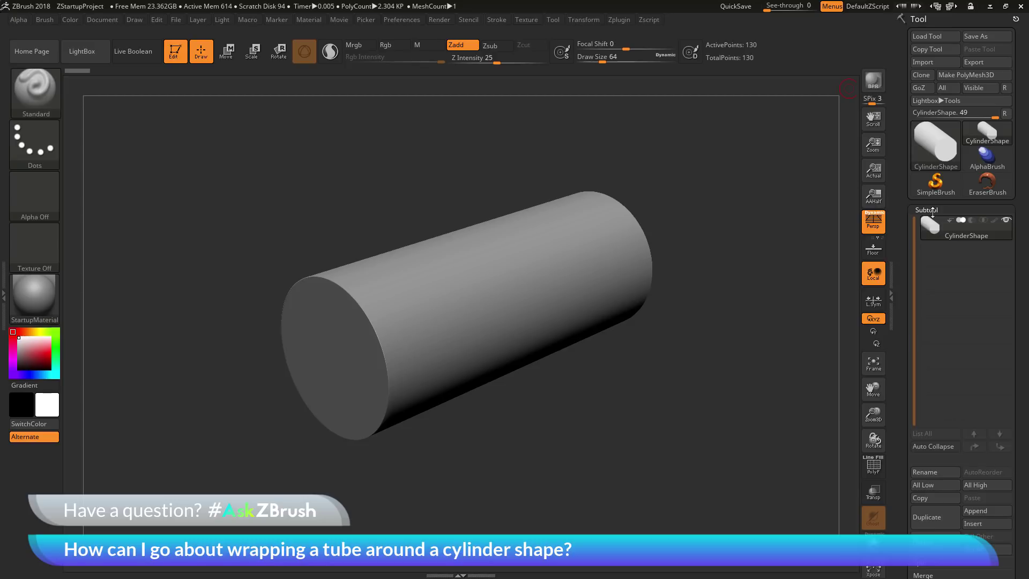
{"action": "left_click", "coordinate": [985, 511]}
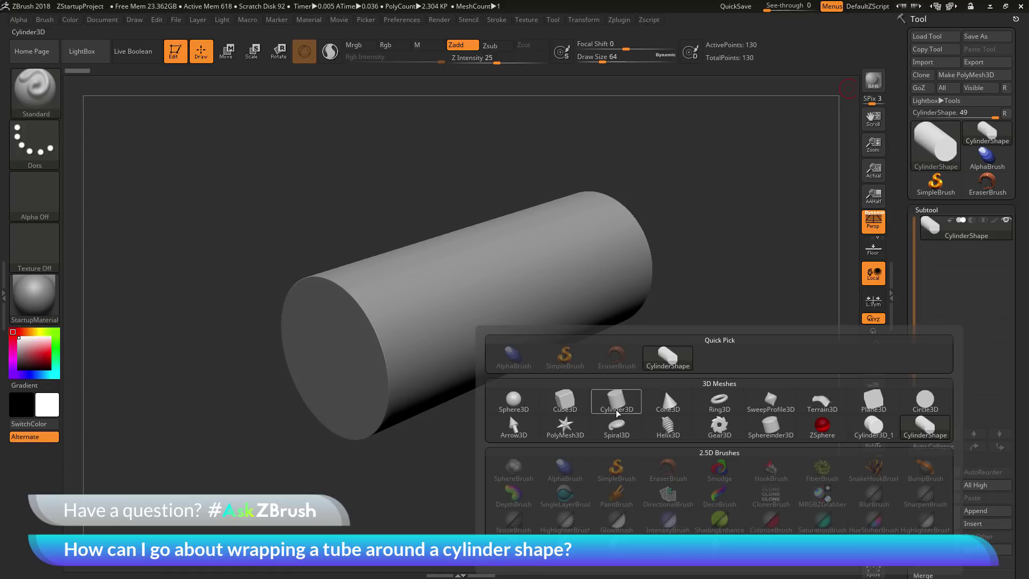
{"action": "mouse_move", "coordinate": [623, 409]}
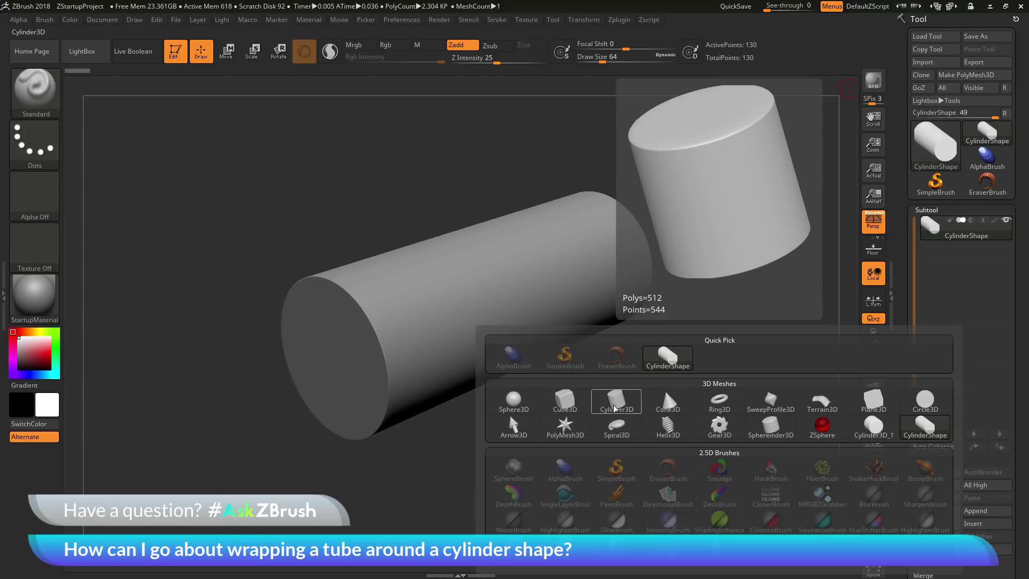
{"action": "left_click", "coordinate": [622, 408]}
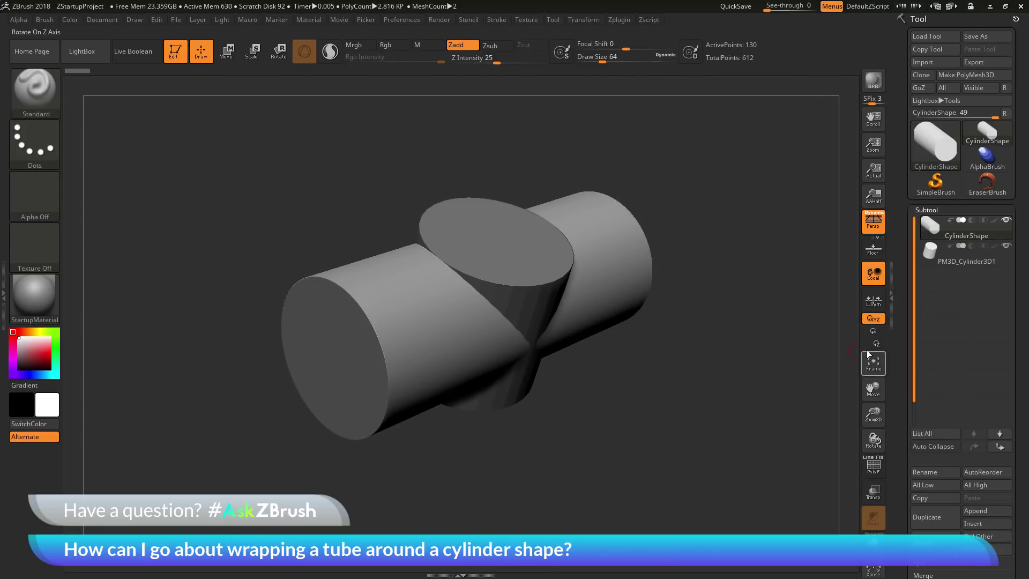
- Snap the view straight onto the large cylinder's circular end face and turn off perspective distortion
{"action": "mouse_move", "coordinate": [965, 237]}
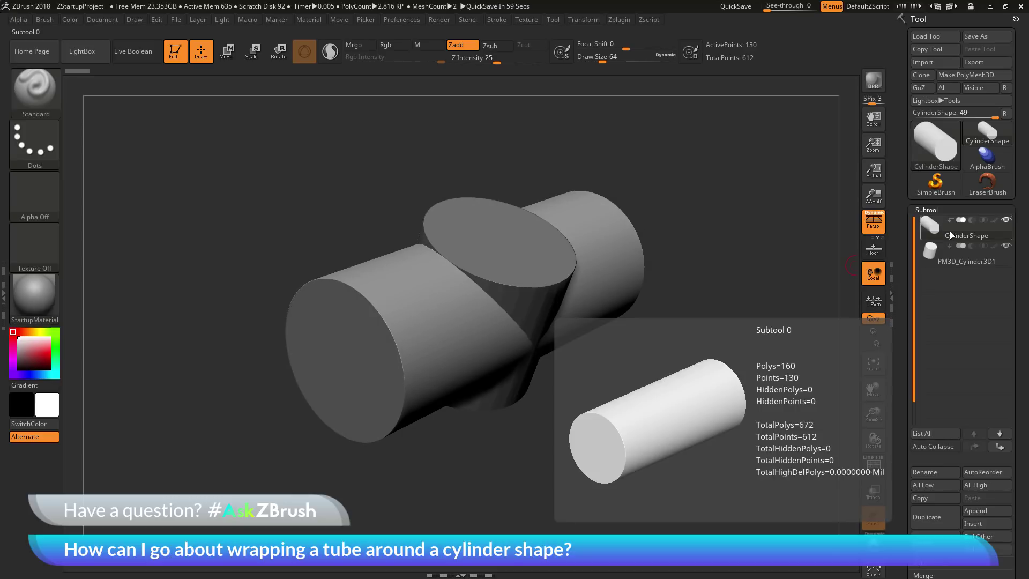
{"action": "mouse_move", "coordinate": [936, 256]}
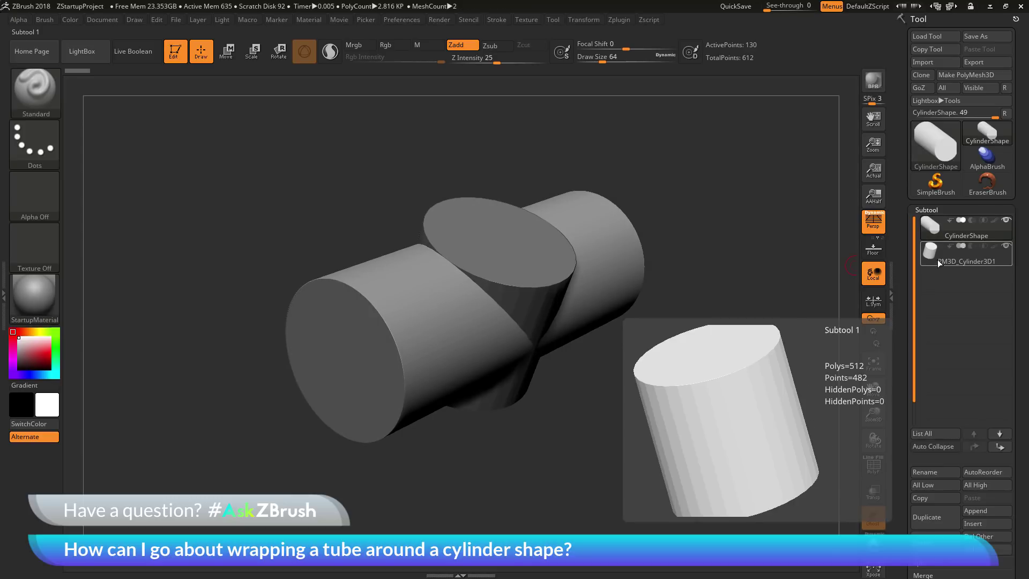
{"action": "left_click", "coordinate": [873, 248]}
{"action": "left_click_drag", "start_coordinate": [838, 255], "coordinate": [737, 253]}
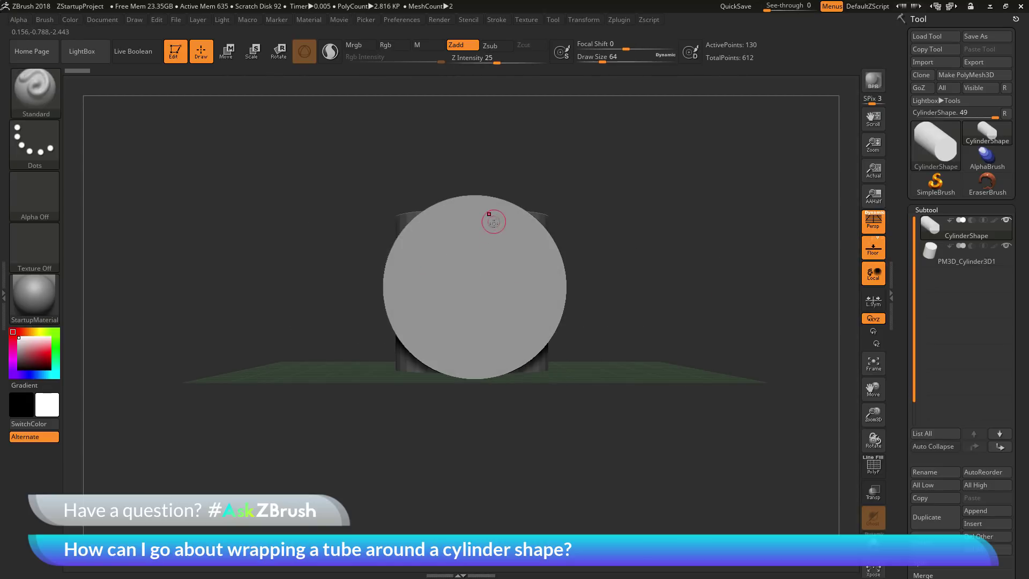
{"action": "left_click", "coordinate": [868, 251]}
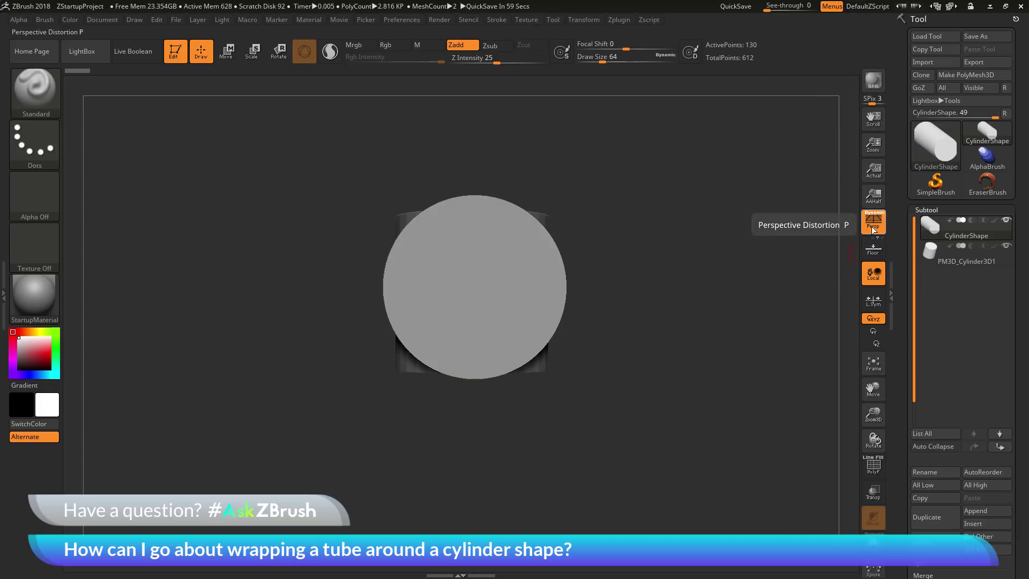
{"action": "left_click", "coordinate": [872, 227]}
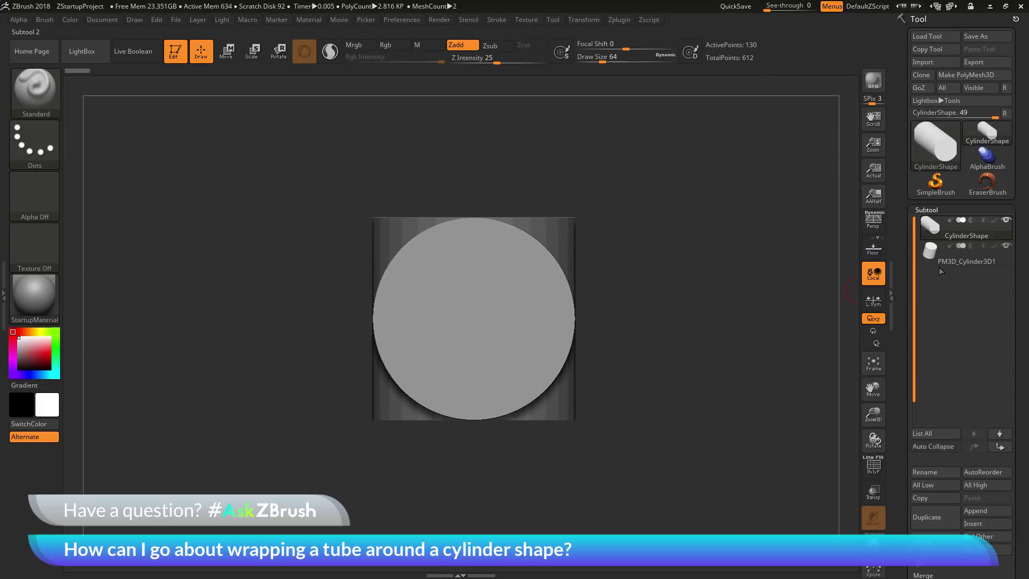
- Select the PM3D_Cylinder3D1 subtool and rotate it -90 degrees in the screen plane so that it lies horizontally
{"action": "left_click", "coordinate": [967, 261]}
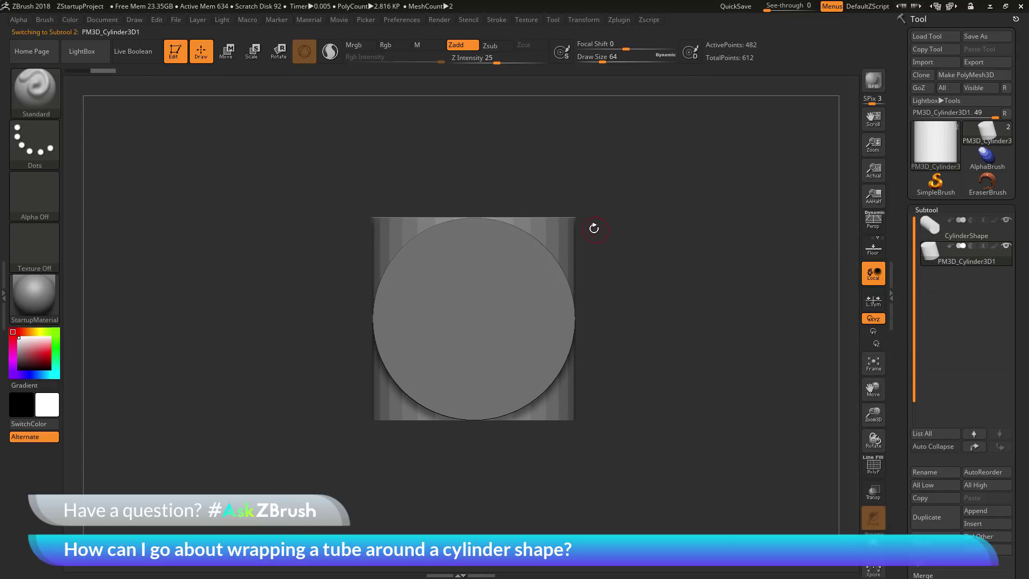
{"action": "left_click", "coordinate": [228, 52]}
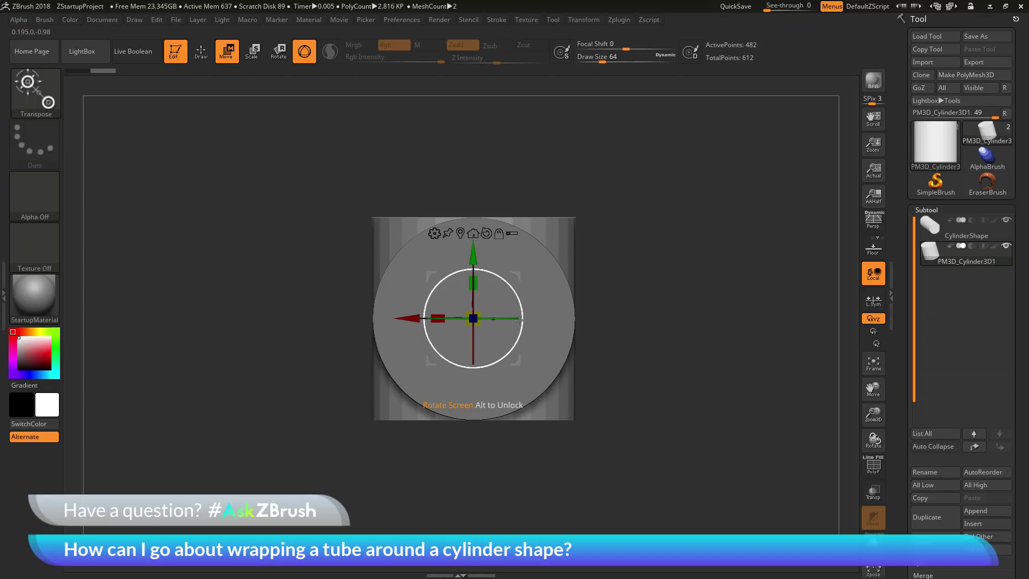
{"action": "left_click_drag", "start_coordinate": [511, 286], "coordinate": [508, 358]}
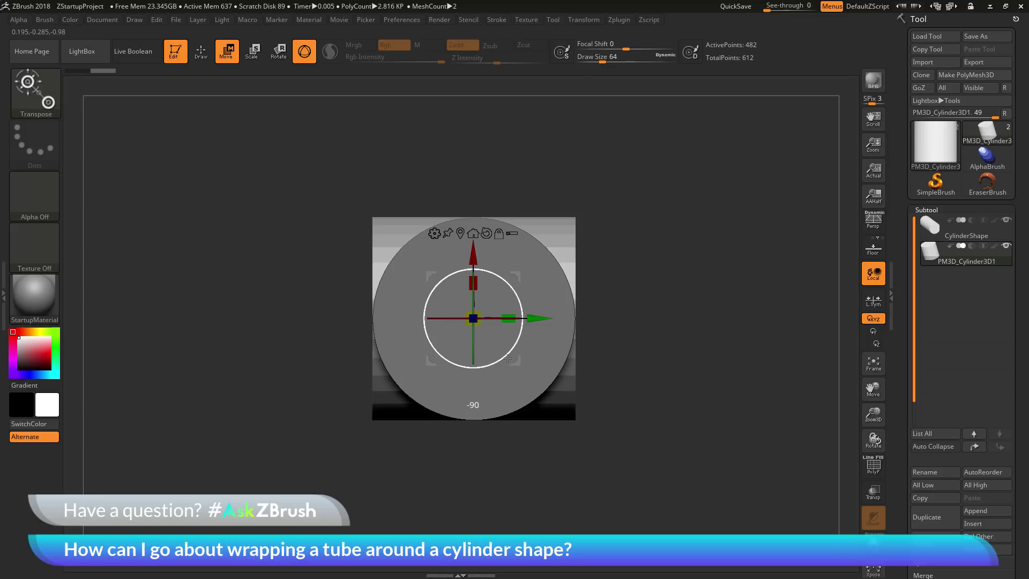
- Stretch the appended cylinder along its Y axis and scale it down uniformly into a thin horizontal tube
{"action": "left_click_drag", "start_coordinate": [735, 335], "coordinate": [692, 354]}
{"action": "left_click_drag", "start_coordinate": [686, 298], "coordinate": [683, 256]}
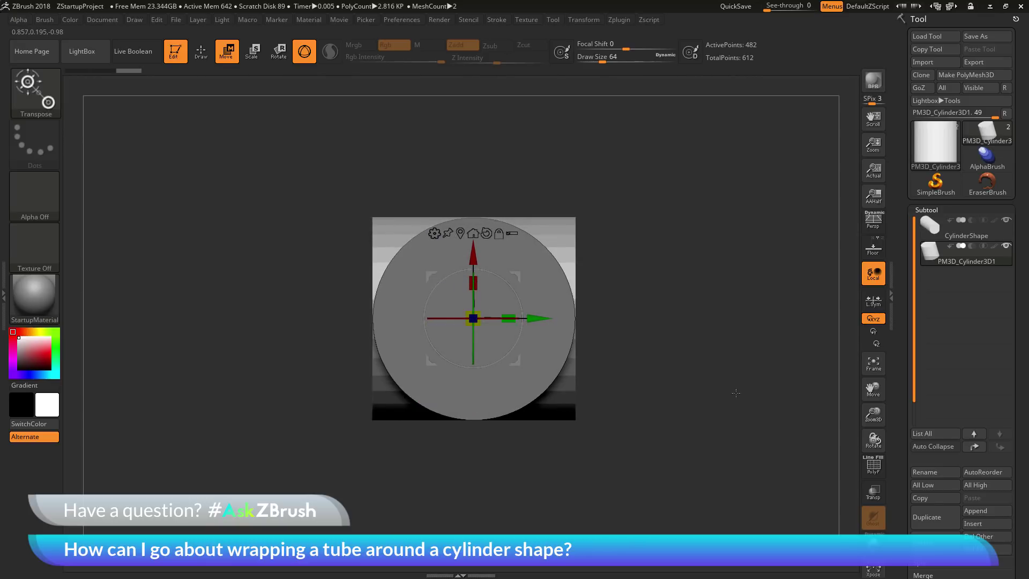
{"action": "left_click_drag", "start_coordinate": [734, 390], "coordinate": [726, 364], "text": "alt"}
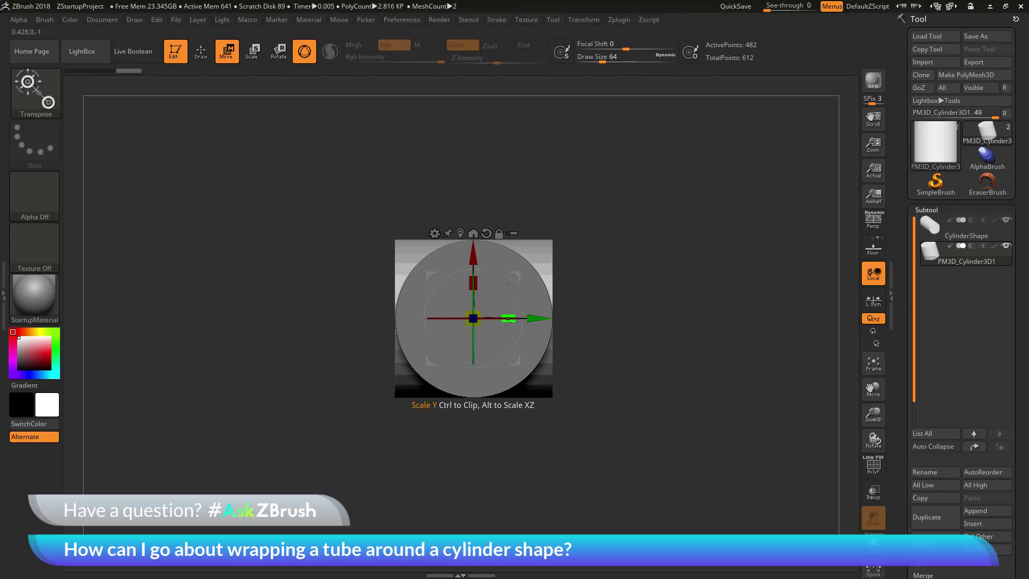
{"action": "left_click_drag", "start_coordinate": [507, 320], "coordinate": [880, 343]}
{"action": "left_click_drag", "start_coordinate": [508, 319], "coordinate": [627, 327]}
{"action": "left_click_drag", "start_coordinate": [627, 478], "coordinate": [606, 382], "text": "alt"}
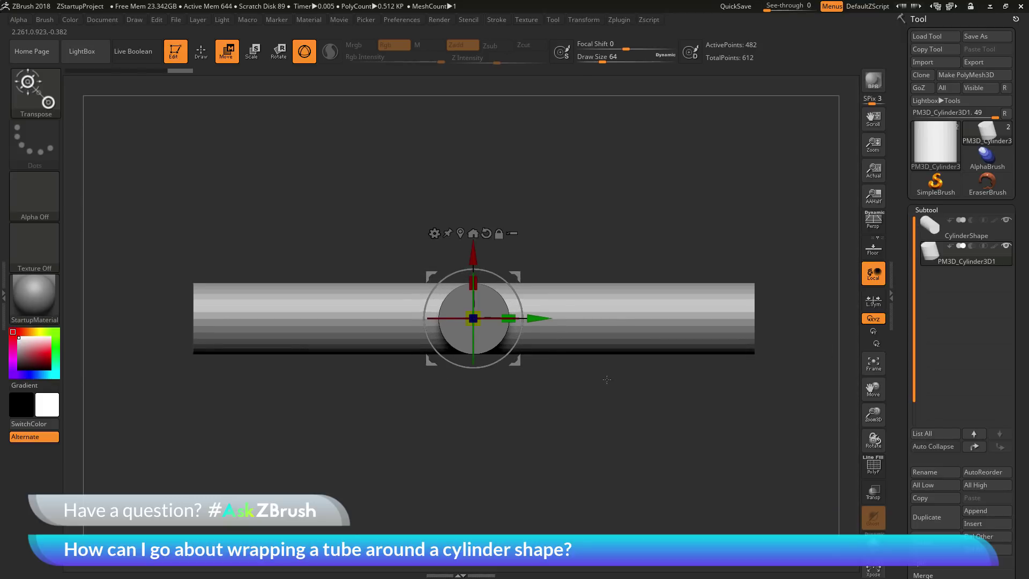
{"action": "left_click_drag", "start_coordinate": [456, 329], "coordinate": [456, 329]}
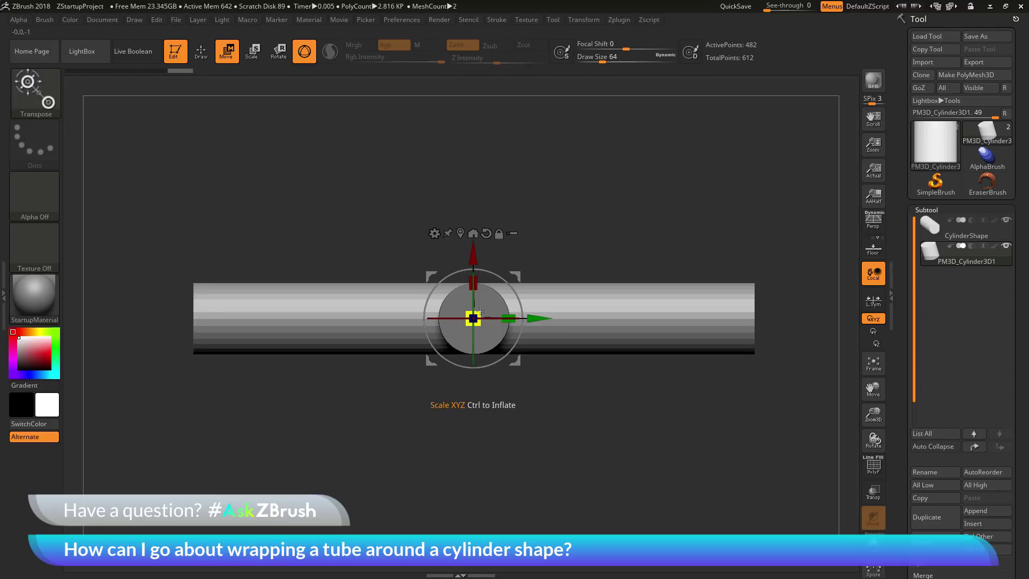
{"action": "left_click_drag", "start_coordinate": [477, 322], "coordinate": [327, 298]}
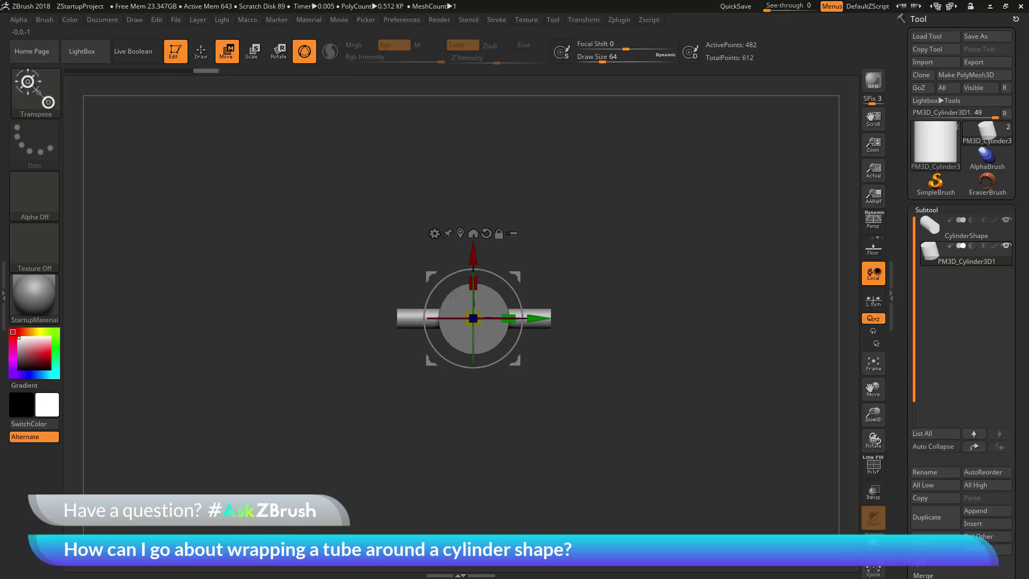
- Move the tube down about 1.3 units so it sits against the underside of the large cylinder
{"action": "left_click_drag", "start_coordinate": [473, 259], "coordinate": [472, 306]}
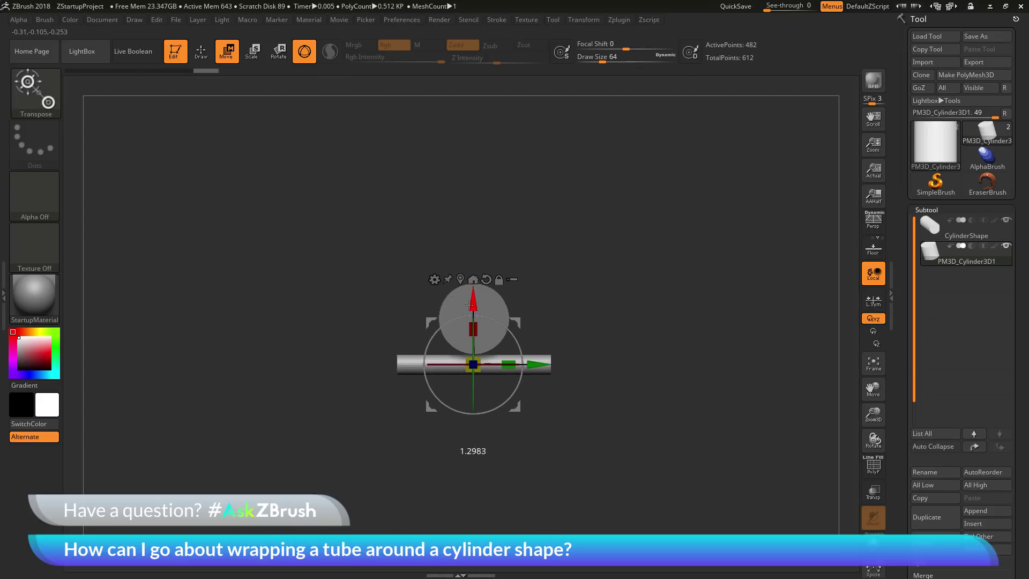
{"action": "right_click_drag", "start_coordinate": [602, 271], "coordinate": [625, 409], "text": "ctrl"}
{"action": "left_click_drag", "start_coordinate": [470, 299], "coordinate": [469, 298]}
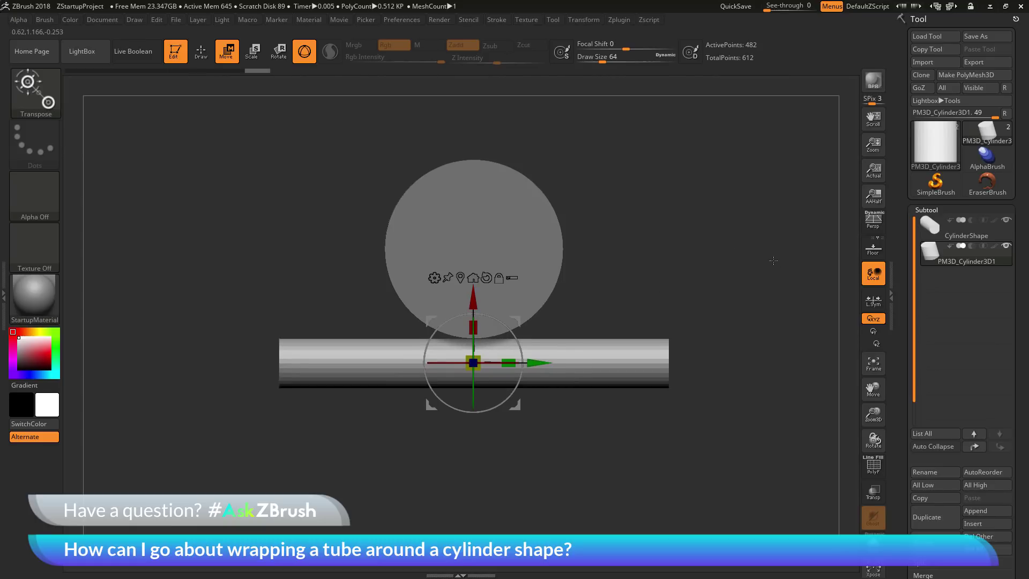
{"action": "right_click_drag", "start_coordinate": [736, 244], "coordinate": [664, 264]}
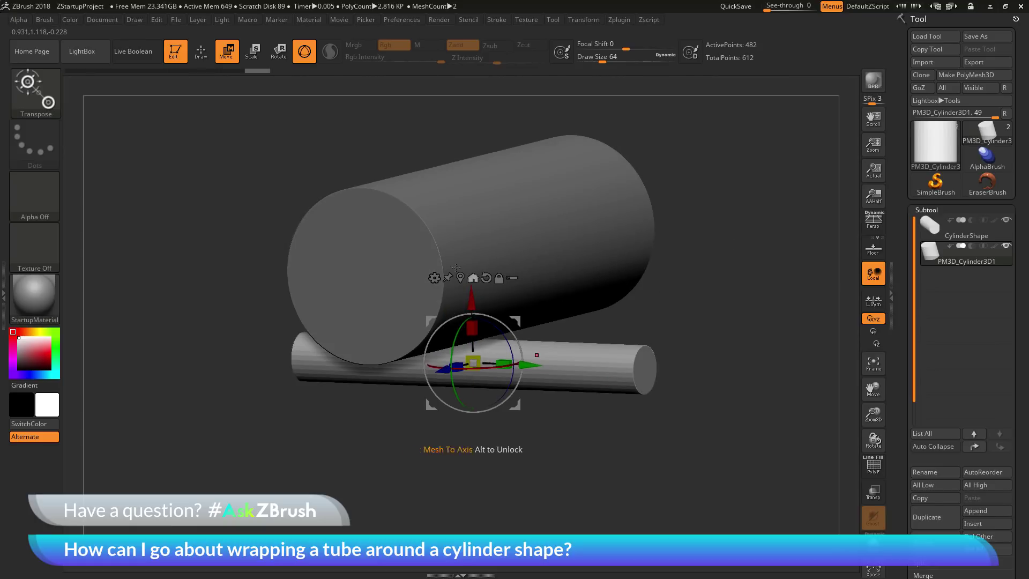
{"action": "right_click_drag", "start_coordinate": [726, 322], "coordinate": [777, 280]}
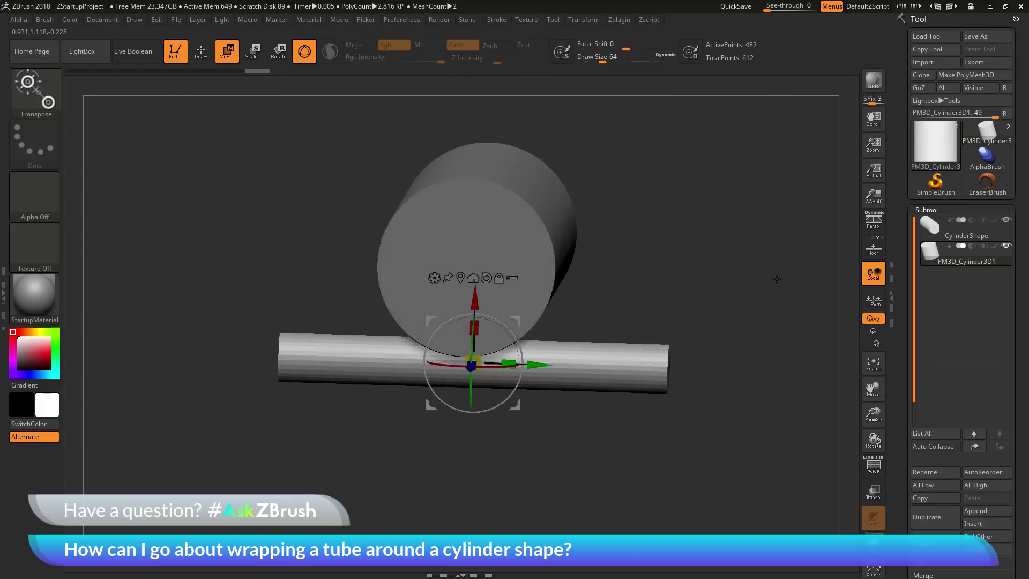
{"action": "left_click_drag", "start_coordinate": [777, 279], "coordinate": [731, 267], "text": "shift"}
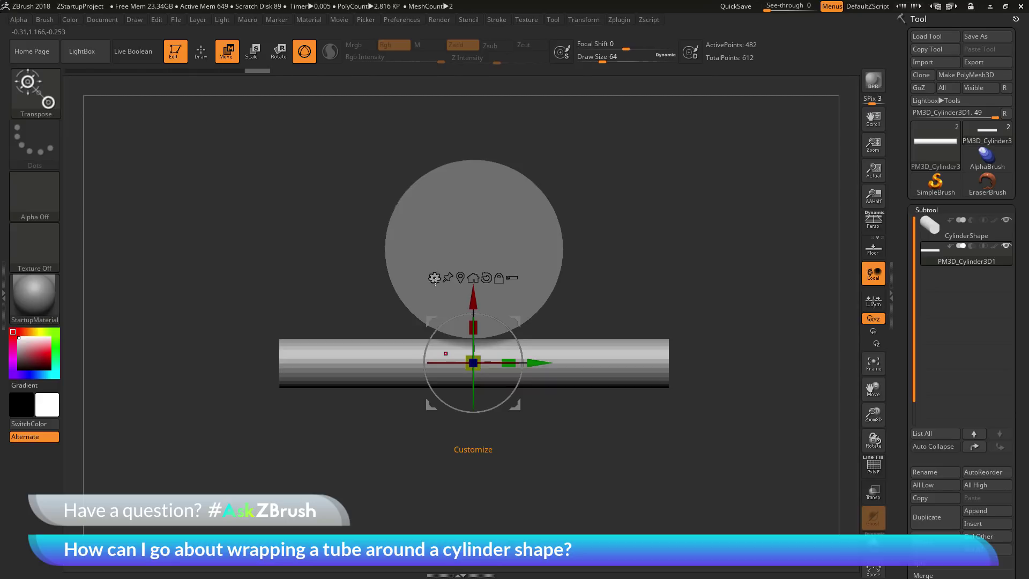
- Apply the Bend Arc deformer to the tube and bend it upward at an angle of -180 into a closed ring
{"action": "left_click", "coordinate": [434, 277]}
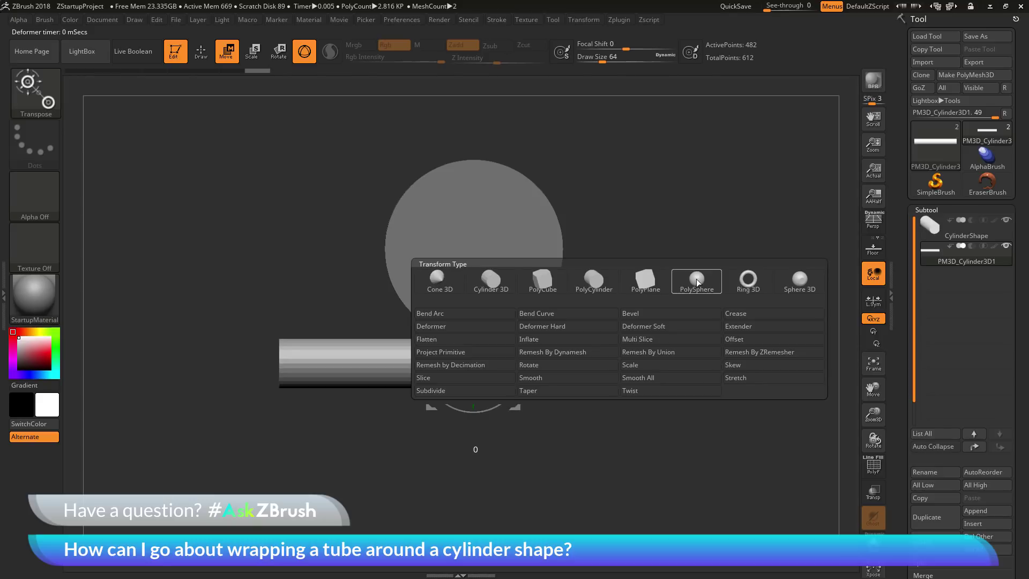
{"action": "left_click", "coordinate": [471, 315]}
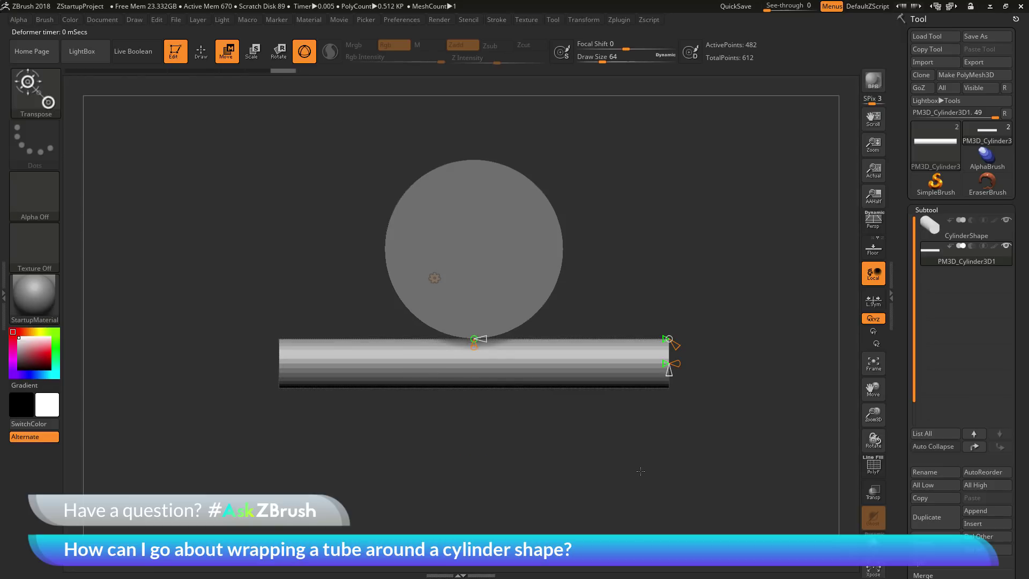
{"action": "left_click_drag", "start_coordinate": [654, 455], "coordinate": [643, 479]}
{"action": "mouse_move", "coordinate": [643, 418]}
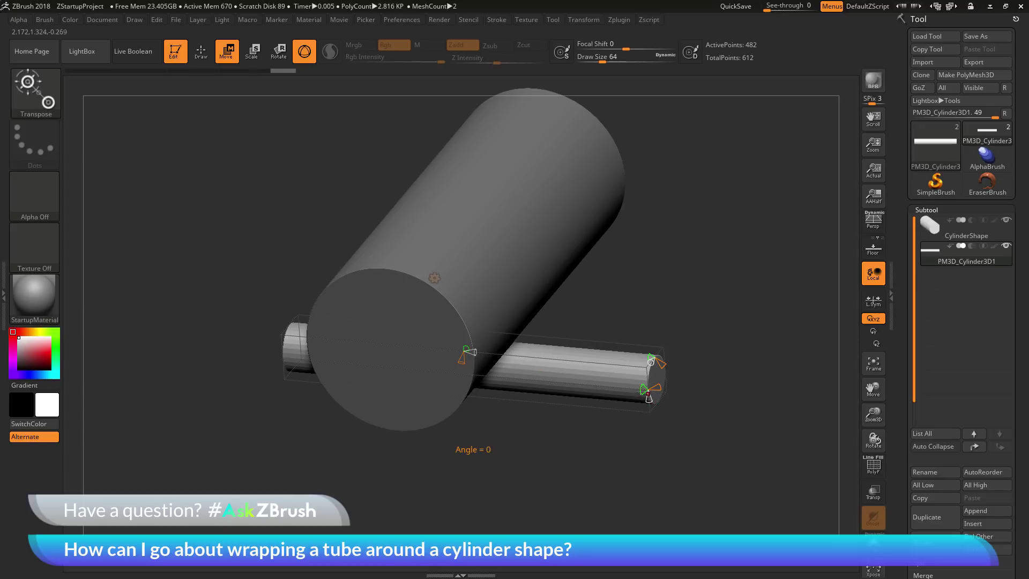
{"action": "left_click_drag", "start_coordinate": [606, 426], "coordinate": [603, 440], "text": "shift"}
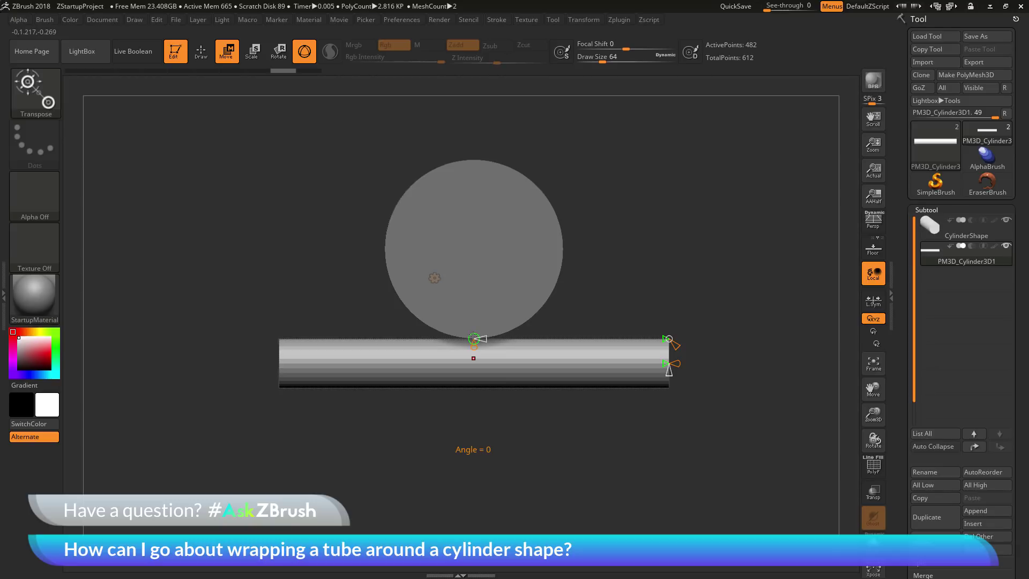
{"action": "left_click_drag", "start_coordinate": [474, 338], "coordinate": [475, 142]}
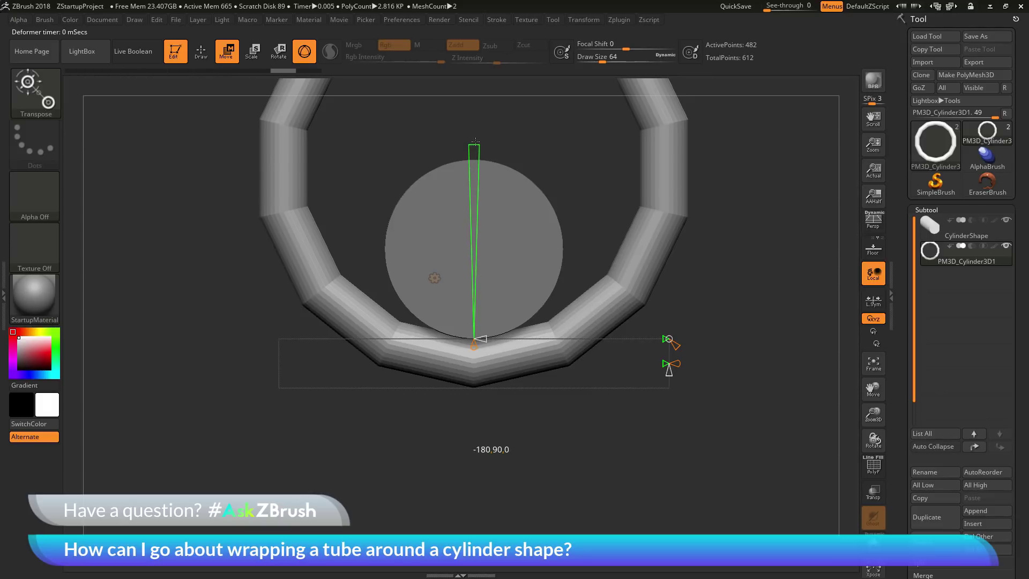
- Adjust the Bend Arc radius until the ring fits tightly around the large cylinder
{"action": "left_click_drag", "start_coordinate": [717, 266], "coordinate": [717, 239], "text": "alt"}
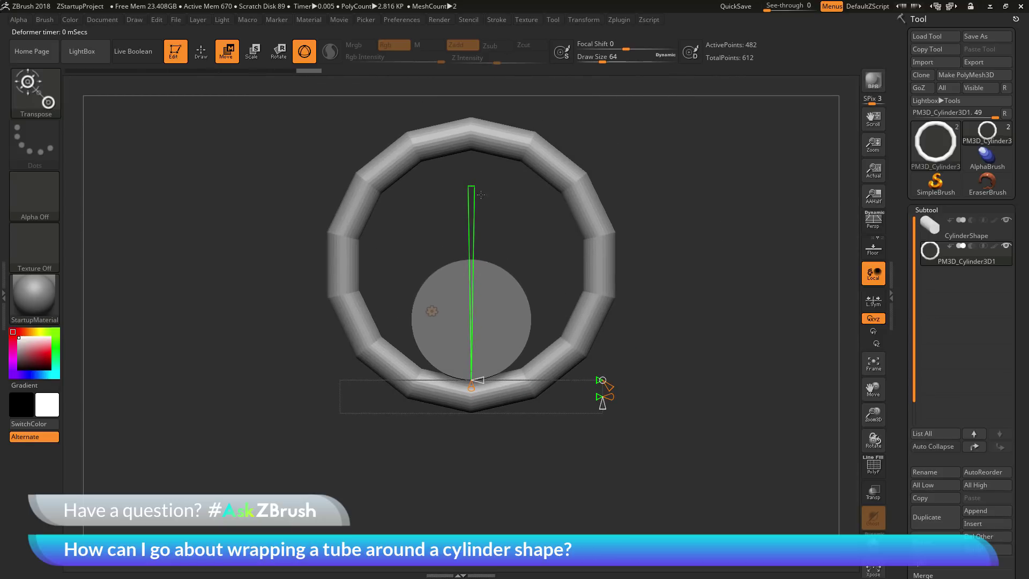
{"action": "mouse_move", "coordinate": [727, 253]}
{"action": "left_mouse_down"}
{"action": "mouse_move", "coordinate": [759, 255]}
{"action": "mouse_move", "coordinate": [741, 259]}
{"action": "left_mouse_up"}
{"action": "left_click_drag", "start_coordinate": [736, 289], "coordinate": [731, 308]}
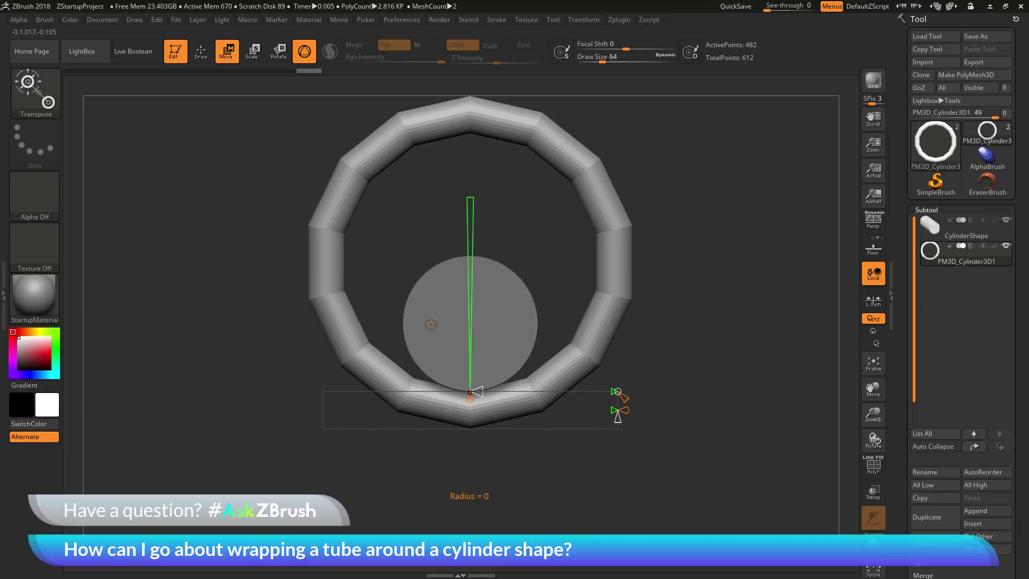
{"action": "left_click_drag", "start_coordinate": [477, 391], "coordinate": [406, 391]}
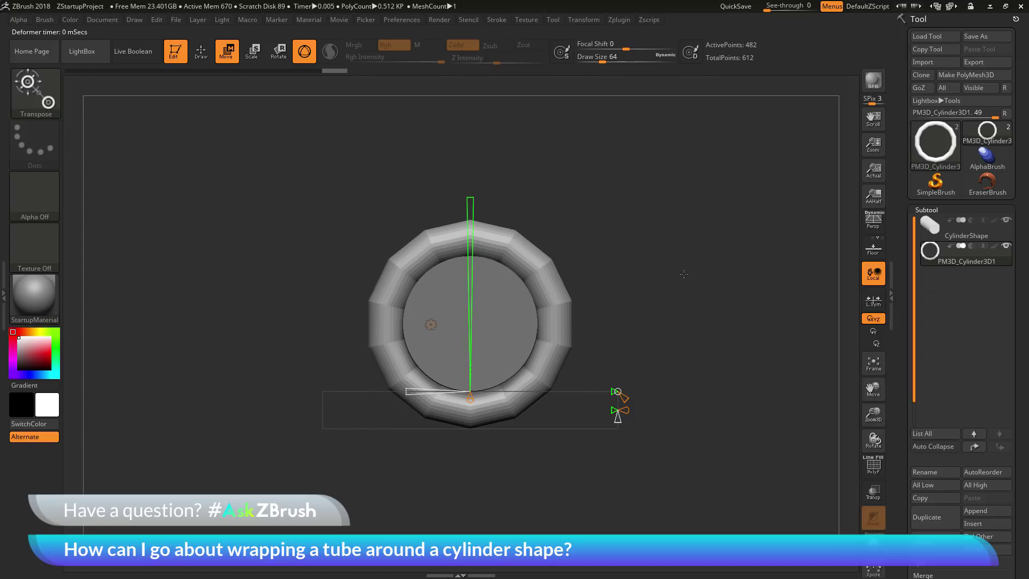
{"action": "mouse_move", "coordinate": [672, 264]}
{"action": "left_mouse_down"}
{"action": "mouse_move", "coordinate": [691, 268]}
{"action": "mouse_move", "coordinate": [676, 272]}
{"action": "left_mouse_up"}
{"action": "left_click_drag", "start_coordinate": [406, 391], "coordinate": [407, 393]}
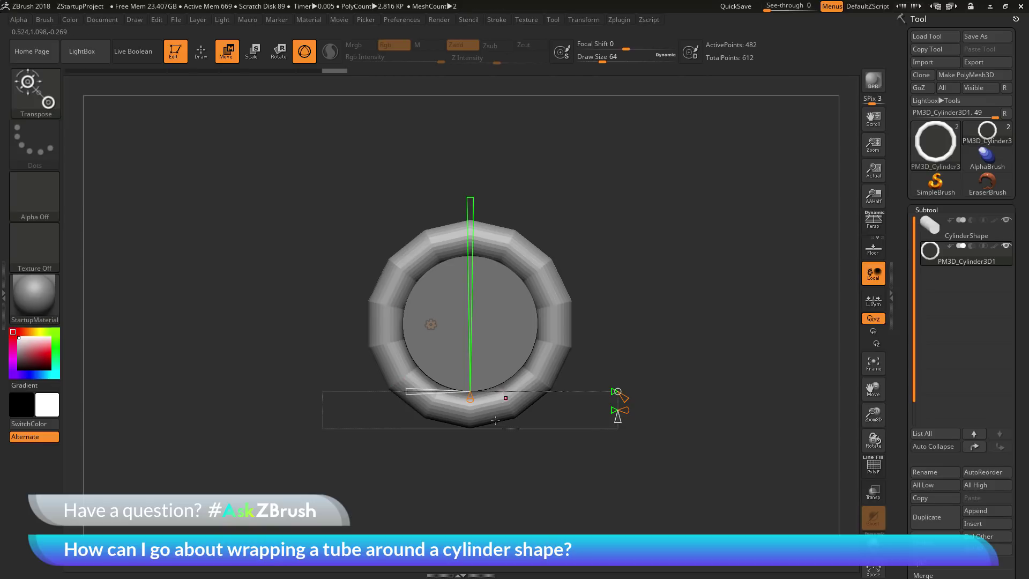
- Accept the Bend Arc deformation and center the gizmo on the ring's unmasked mesh
{"action": "left_click", "coordinate": [431, 324]}
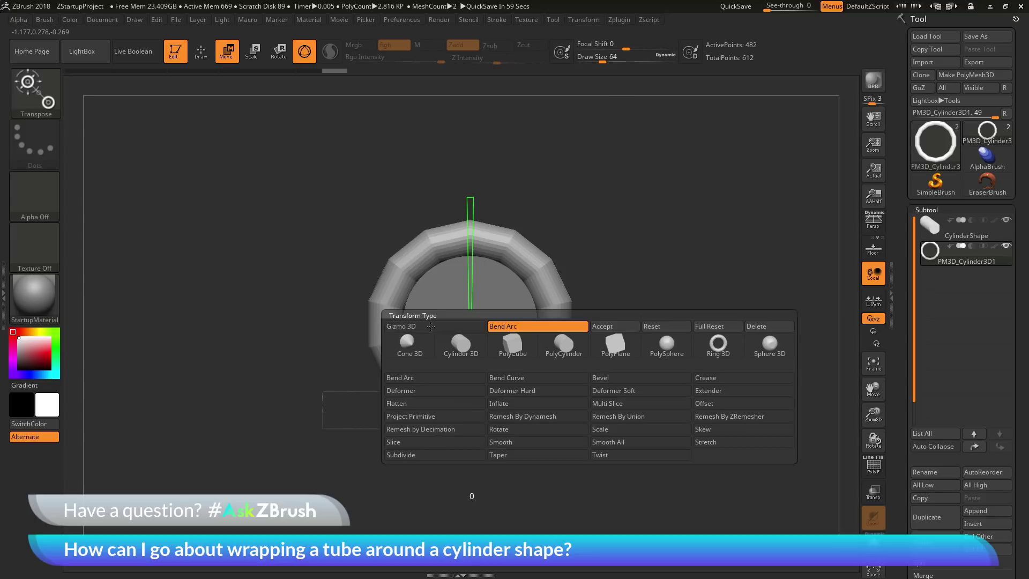
{"action": "left_click", "coordinate": [614, 328]}
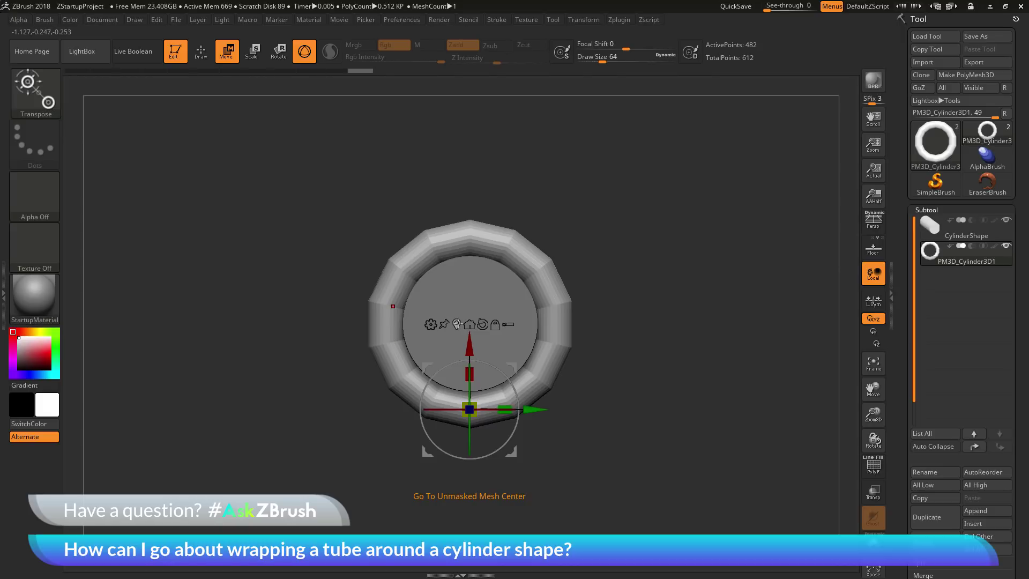
{"action": "left_click", "coordinate": [457, 324]}
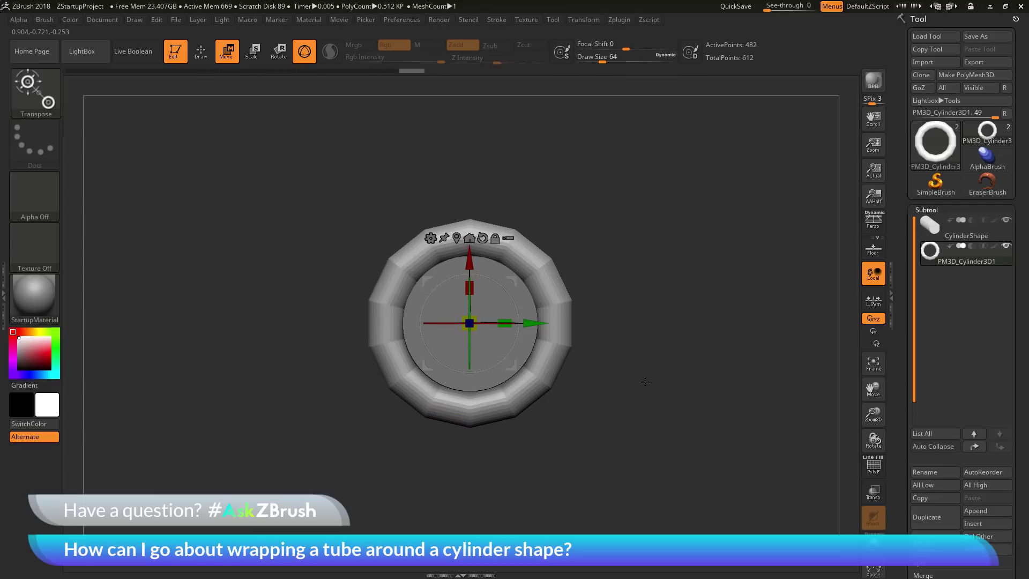
- Undo the ring's Bend Arc deformation back to the straight tube beneath the large cylinder
{"action": "left_click_drag", "start_coordinate": [646, 397], "coordinate": [612, 363]}
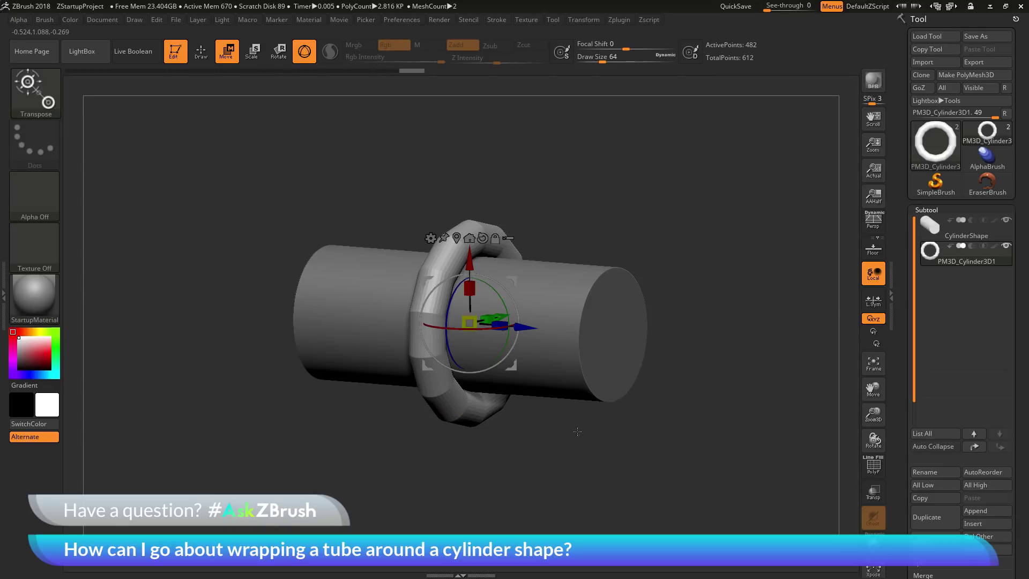
{"action": "left_click_drag", "start_coordinate": [715, 387], "coordinate": [680, 382]}
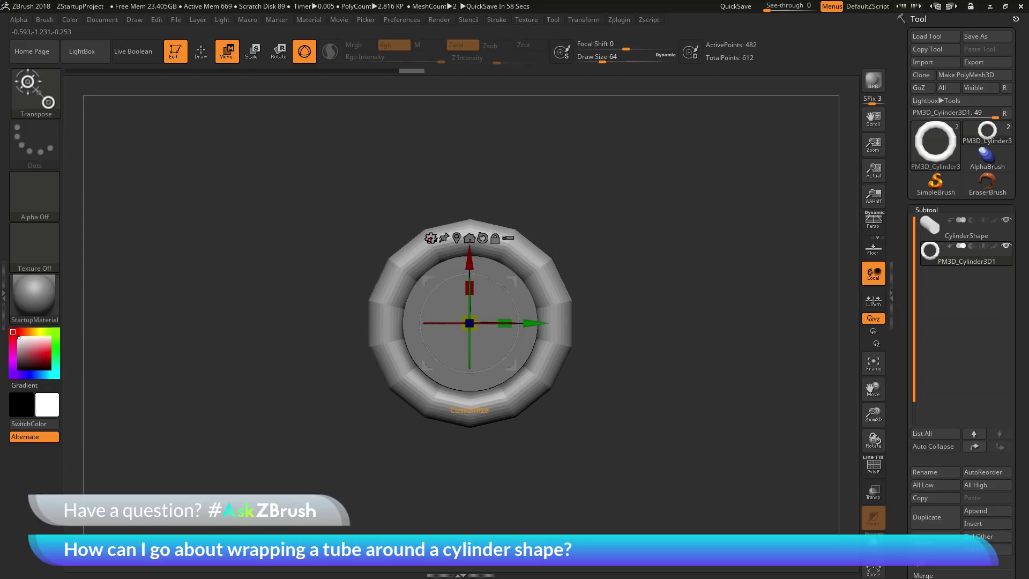
{"action": "left_click", "coordinate": [431, 238]}
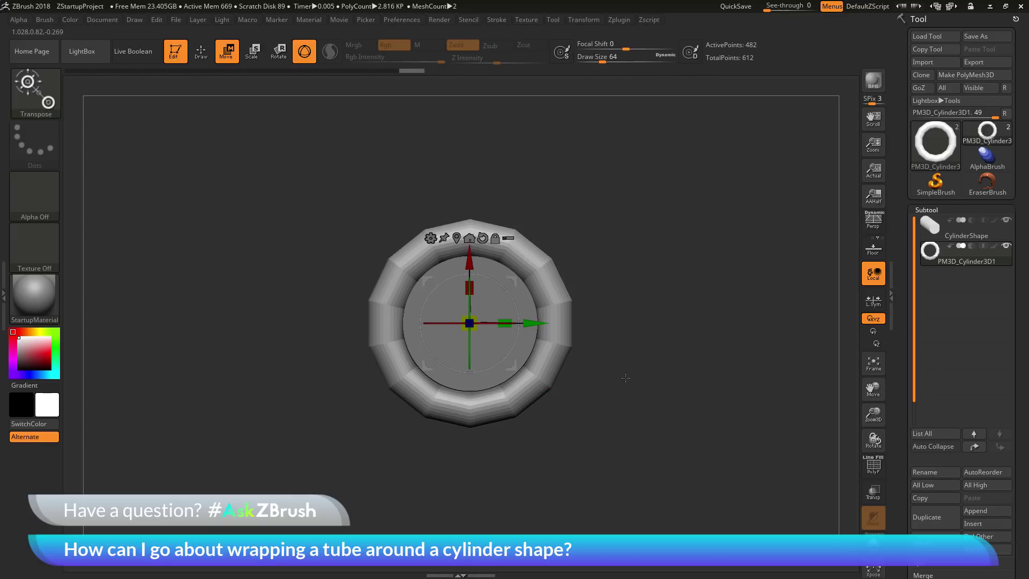
{"action": "key", "text": "ctrl"}
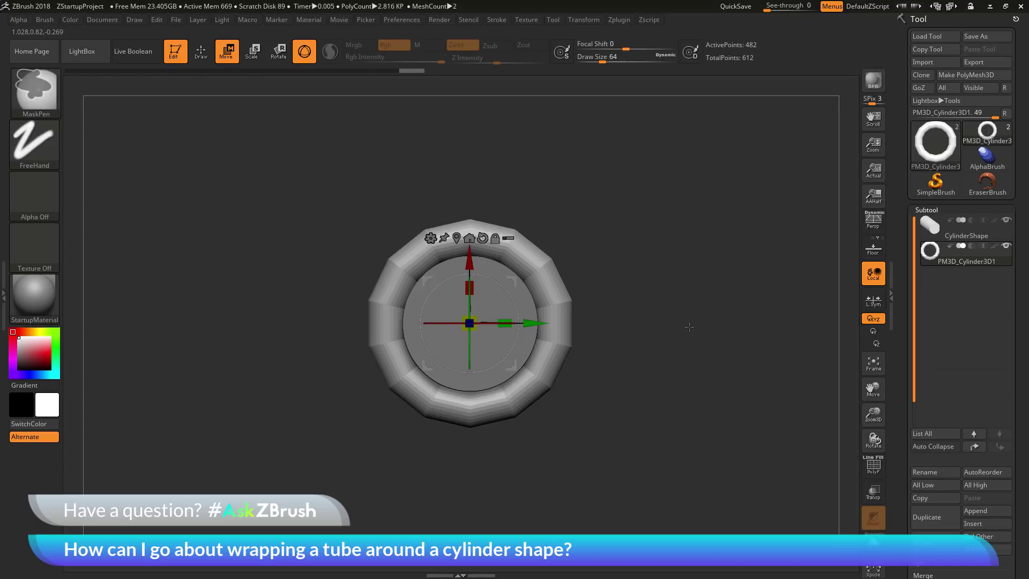
{"action": "key", "text": "ctrl+z"}
{"action": "key", "text": "ctrl+z"}
{"action": "key", "text": "ctrl+z"}
{"action": "key", "text": "ctrl+z"}
{"action": "key", "text": "ctrl+z"}
{"action": "key", "text": "ctrl+z"}
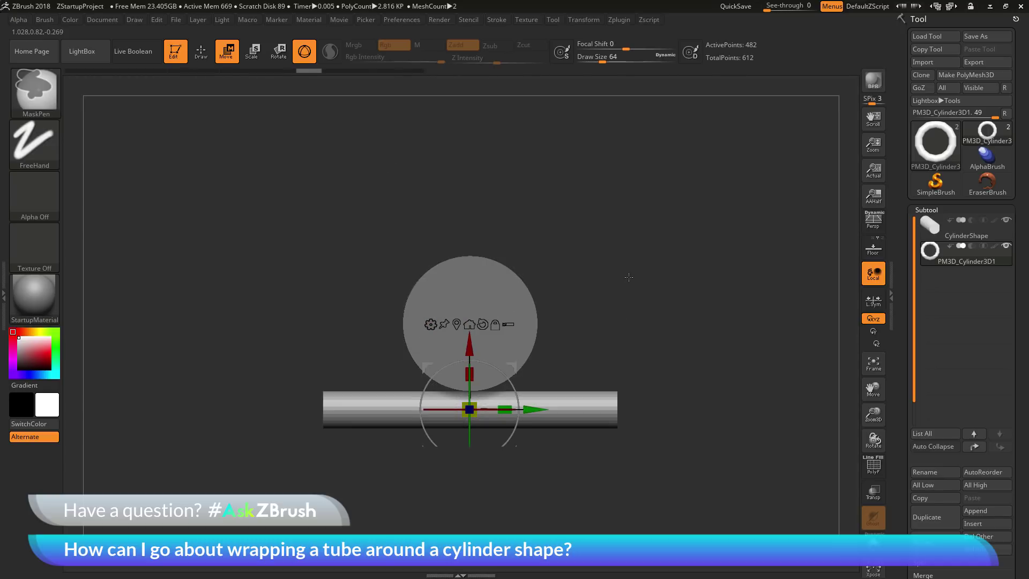
- Apply the Bend Curve deformer to the straight tube and switch its axis to run along the tube's length
{"action": "left_click_drag", "start_coordinate": [699, 371], "coordinate": [713, 377], "text": "alt"}
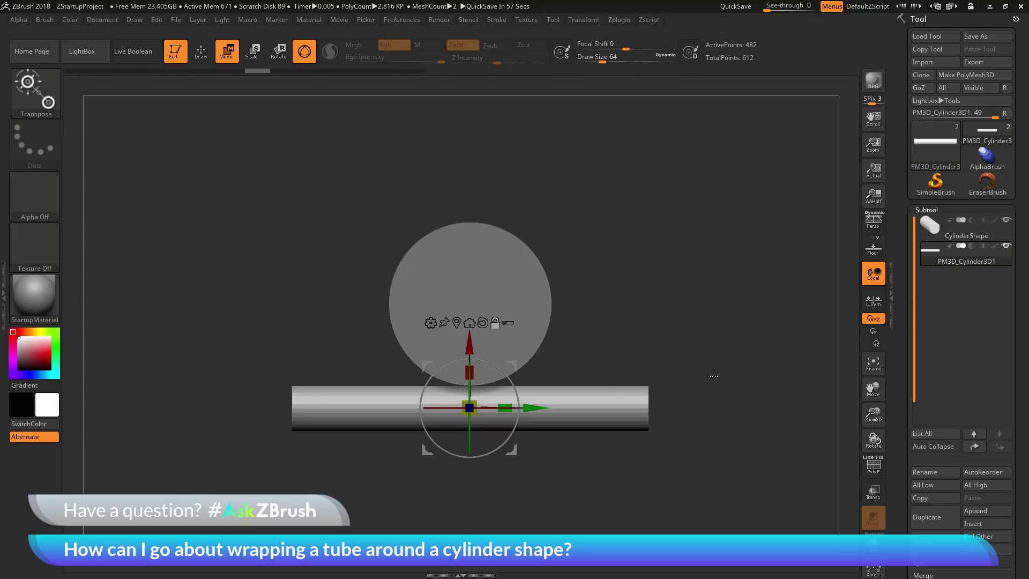
{"action": "left_click", "coordinate": [429, 323]}
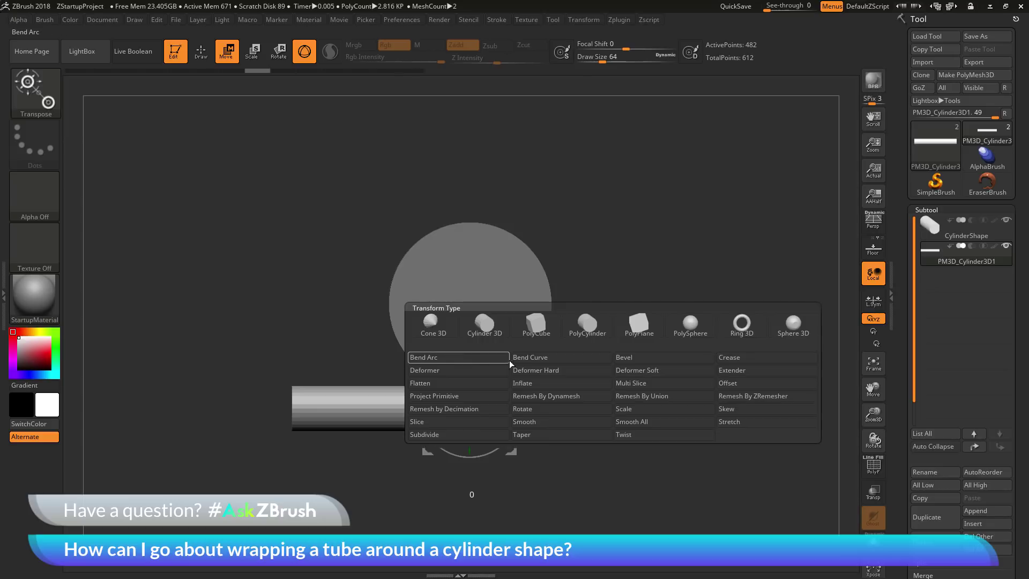
{"action": "left_click", "coordinate": [545, 357]}
{"action": "left_click_drag", "start_coordinate": [746, 294], "coordinate": [754, 309]}
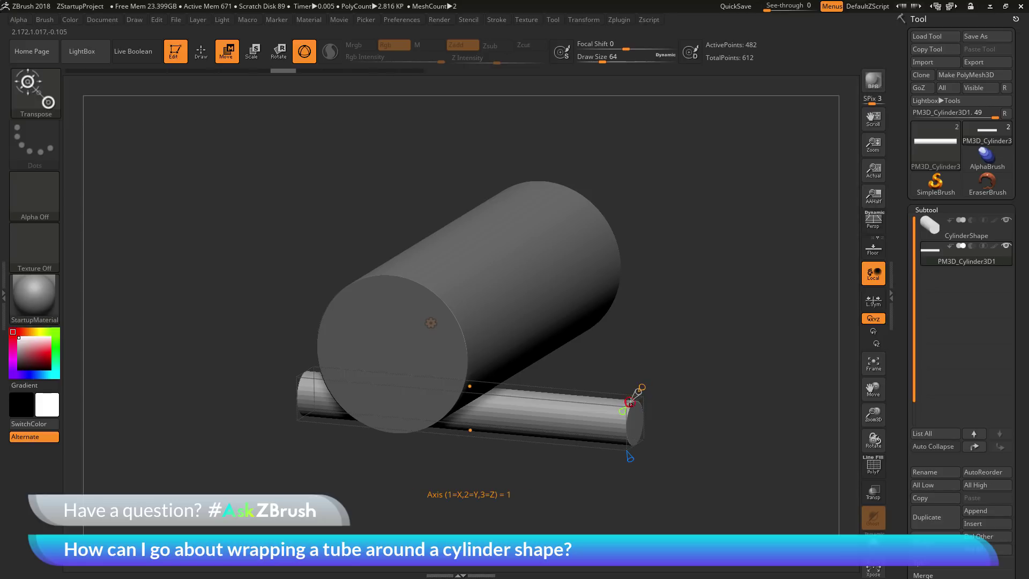
{"action": "left_click", "coordinate": [629, 402]}
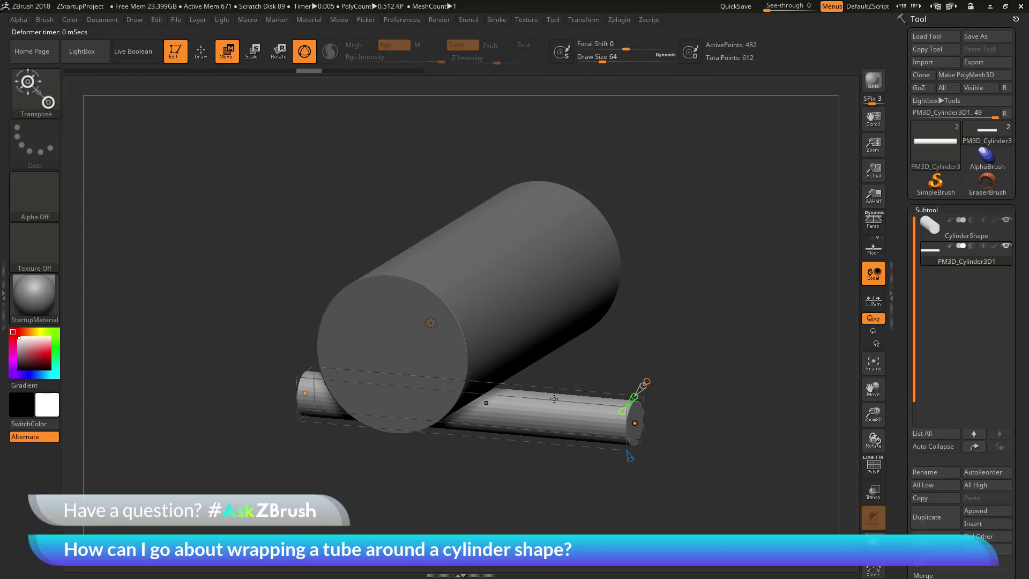
- Raise the Bend Curve resolution to get nine control points along the tube
{"action": "left_click", "coordinate": [625, 402]}
{"action": "left_click", "coordinate": [633, 398]}
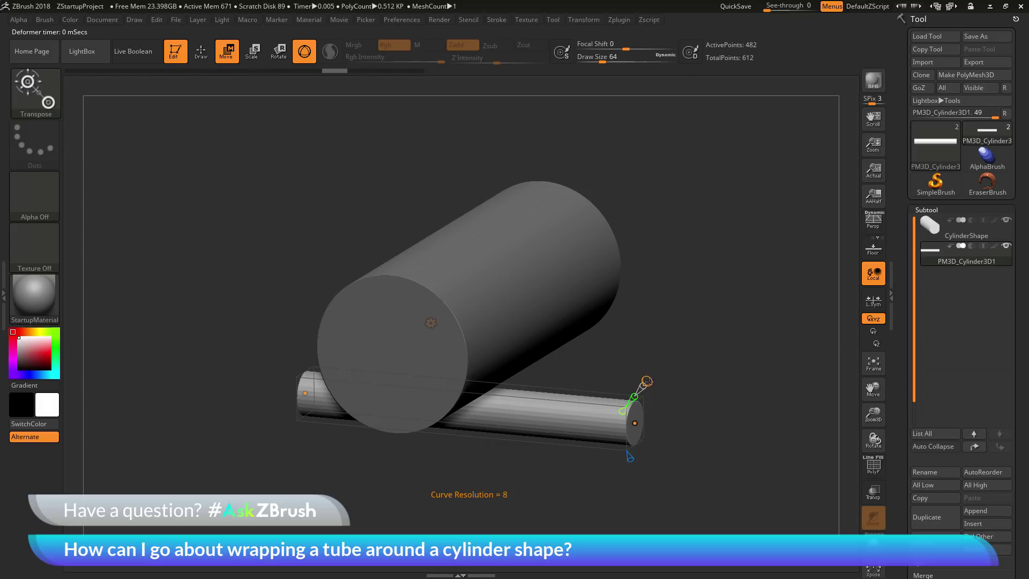
{"action": "left_click_drag", "start_coordinate": [647, 381], "coordinate": [650, 376]}
{"action": "left_click_drag", "start_coordinate": [712, 416], "coordinate": [726, 395]}
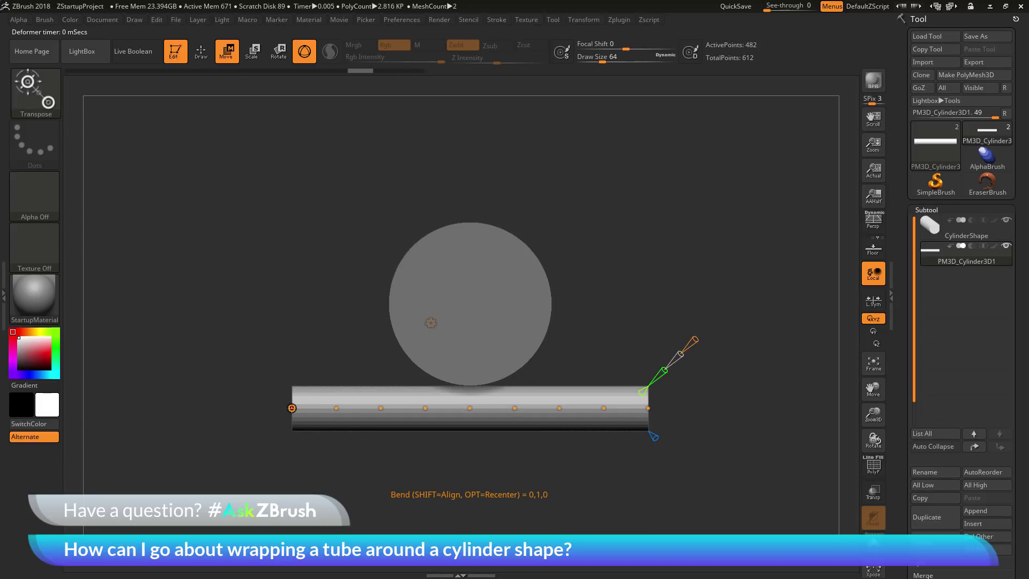
- Bend the tube into a U around the cylinder by moving its end points up and its neighbouring curve points inward
{"action": "left_click_drag", "start_coordinate": [291, 408], "coordinate": [367, 187]}
{"action": "left_click_drag", "start_coordinate": [380, 373], "coordinate": [364, 348]}
{"action": "left_click_drag", "start_coordinate": [648, 408], "coordinate": [606, 203]}
{"action": "left_click_drag", "start_coordinate": [598, 382], "coordinate": [583, 305]}
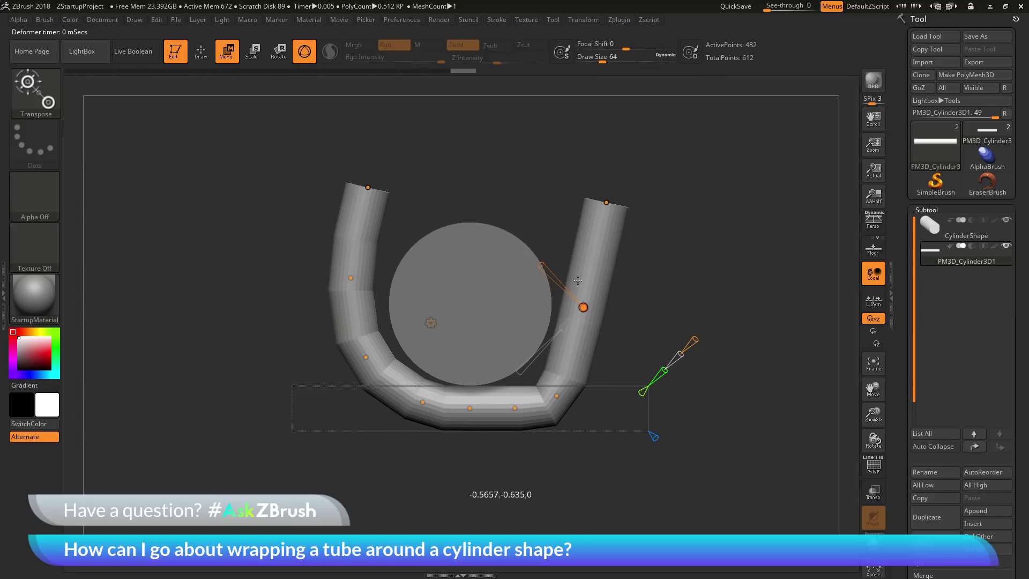
{"action": "left_click_drag", "start_coordinate": [556, 396], "coordinate": [554, 371]}
- Flare both tube ends outward and shape the upper curve points closer to the cylinder's sides
{"action": "left_click_drag", "start_coordinate": [605, 202], "coordinate": [663, 213]}
{"action": "left_click_drag", "start_coordinate": [590, 303], "coordinate": [586, 269]}
{"action": "left_click_drag", "start_coordinate": [351, 278], "coordinate": [376, 231]}
{"action": "left_click_drag", "start_coordinate": [367, 188], "coordinate": [333, 161]}
{"action": "left_click_drag", "start_coordinate": [376, 230], "coordinate": [381, 216]}
{"action": "left_click_drag", "start_coordinate": [371, 348], "coordinate": [367, 320]}
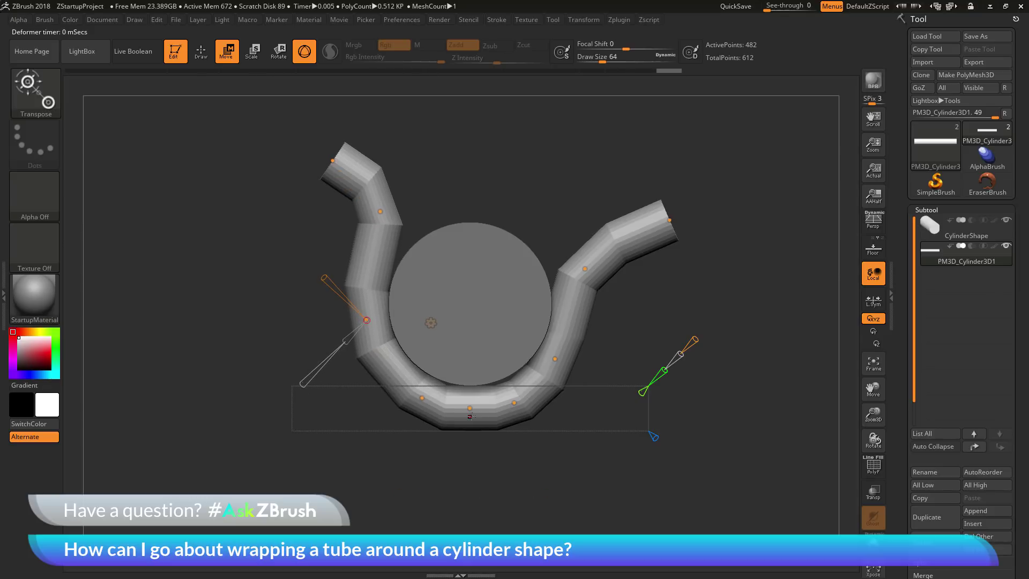
- Fit the lower bend and right arm of the tube to the cylinder, and move the right end inward
{"action": "left_click_drag", "start_coordinate": [422, 398], "coordinate": [406, 391]}
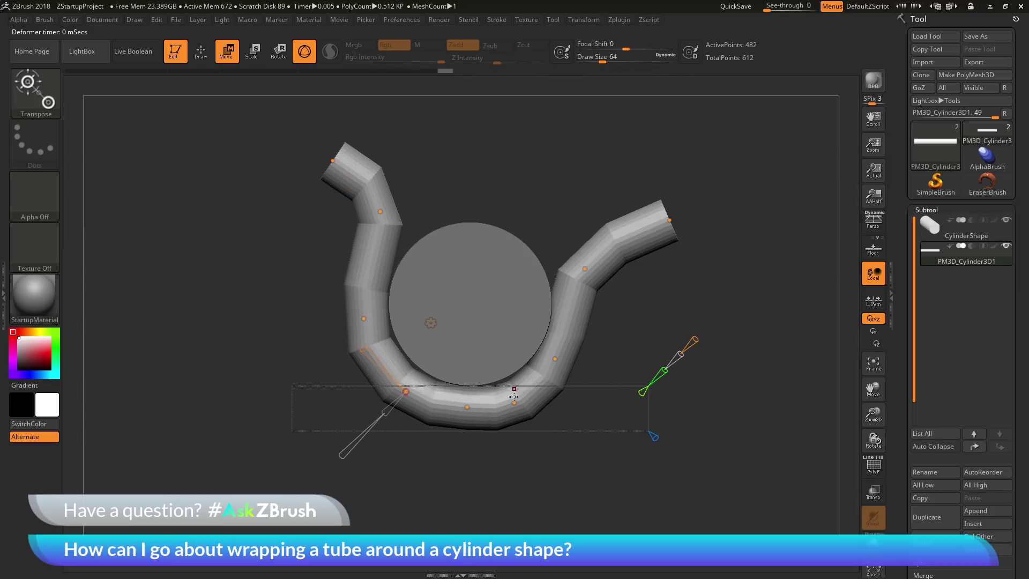
{"action": "left_click_drag", "start_coordinate": [516, 401], "coordinate": [526, 390]}
{"action": "left_click_drag", "start_coordinate": [556, 356], "coordinate": [566, 319]}
{"action": "left_click_drag", "start_coordinate": [585, 266], "coordinate": [565, 245]}
{"action": "left_click_drag", "start_coordinate": [669, 219], "coordinate": [616, 169]}
{"action": "left_click", "coordinate": [563, 240]}
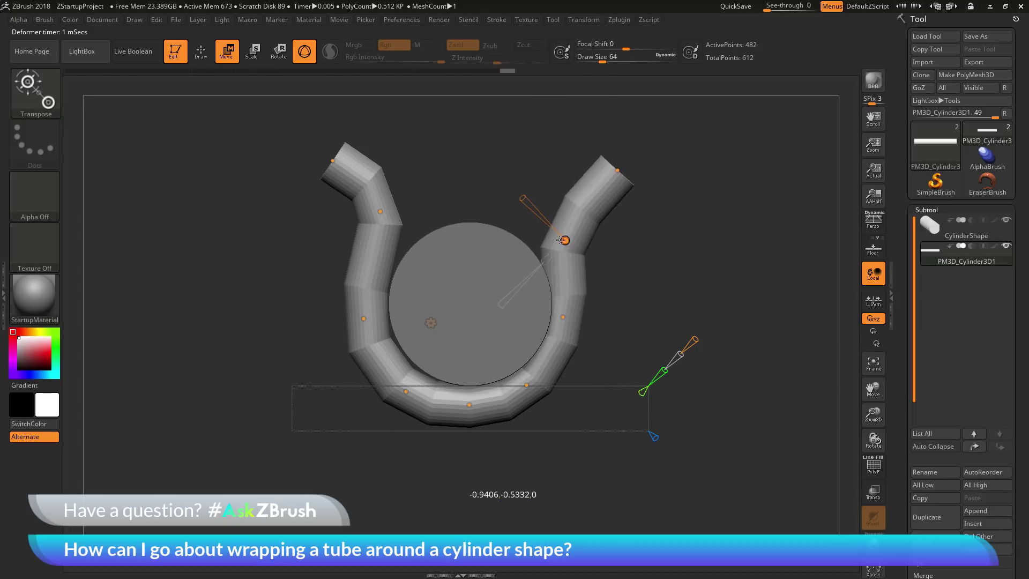
- Fine-tune the left arm's curve points so the tube follows the cylinder more closely
{"action": "left_click", "coordinate": [363, 318]}
{"action": "left_click_drag", "start_coordinate": [364, 318], "coordinate": [367, 309]}
{"action": "left_click", "coordinate": [406, 391]}
{"action": "left_click_drag", "start_coordinate": [406, 391], "coordinate": [403, 385]}
{"action": "left_click_drag", "start_coordinate": [366, 311], "coordinate": [368, 307]}
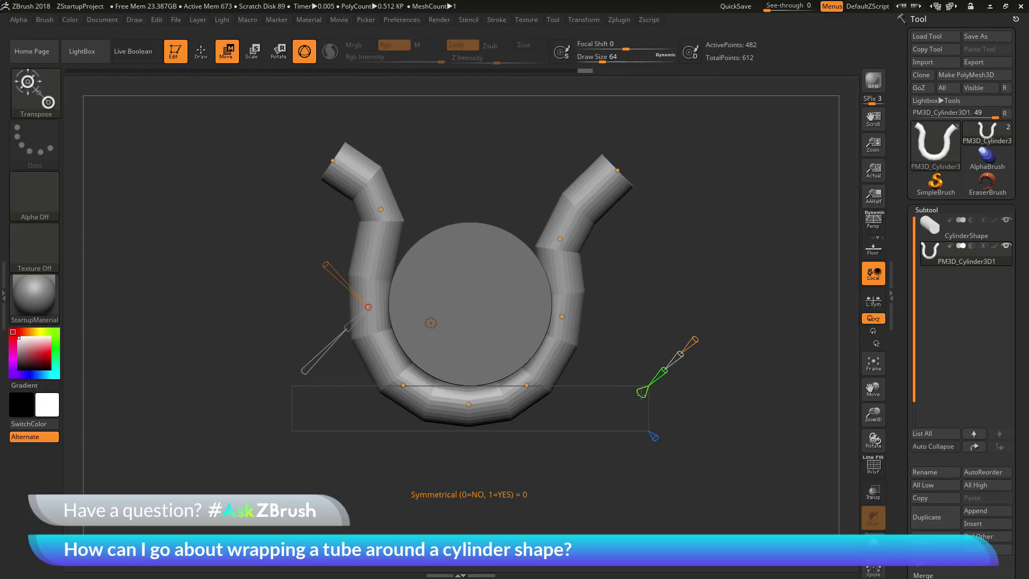
- Turn on Bend Curve symmetry and adjust the right arm's points to pull both arms in around the cylinder
{"action": "type", "text": "0"}
{"action": "left_click_drag", "start_coordinate": [642, 394], "coordinate": [617, 406]}
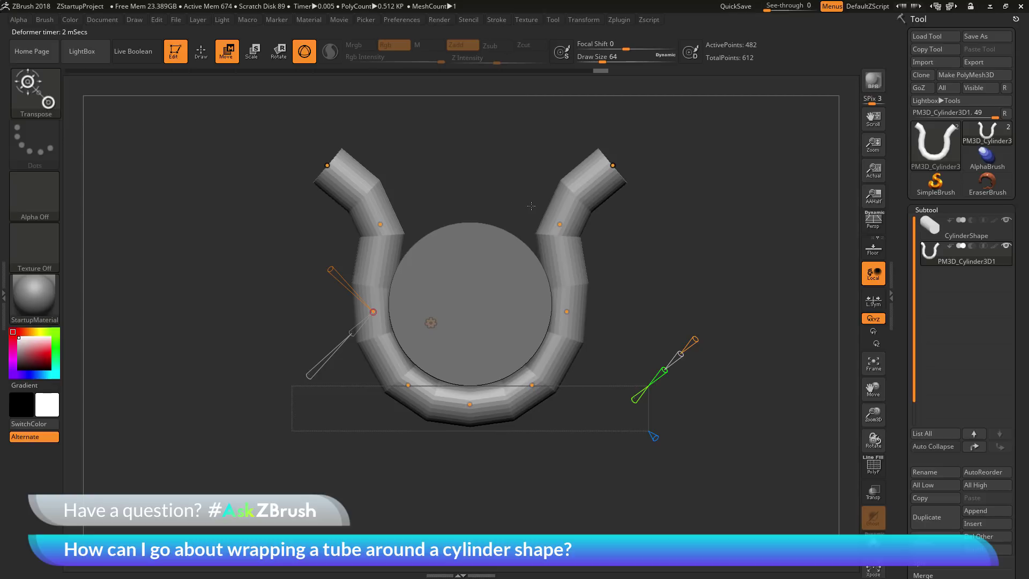
{"action": "left_click_drag", "start_coordinate": [560, 224], "coordinate": [535, 201]}
{"action": "left_click_drag", "start_coordinate": [613, 165], "coordinate": [561, 154]}
{"action": "left_click_drag", "start_coordinate": [564, 311], "coordinate": [572, 293]}
{"action": "left_click_drag", "start_coordinate": [533, 383], "coordinate": [544, 377]}
- Pinch the two arms inward just above the cylinder and flare the tube's ends up and outward
{"action": "left_click_drag", "start_coordinate": [652, 284], "coordinate": [650, 304], "text": "alt"}
{"action": "left_click_drag", "start_coordinate": [536, 274], "coordinate": [573, 224]}
{"action": "left_click_drag", "start_coordinate": [526, 310], "coordinate": [496, 322]}
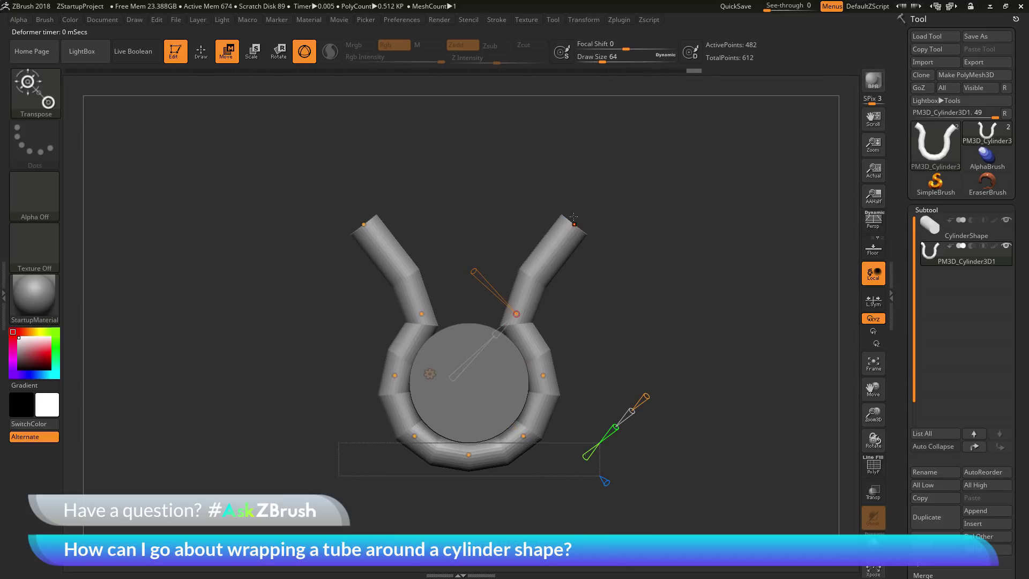
{"action": "left_click_drag", "start_coordinate": [574, 224], "coordinate": [563, 259]}
{"action": "left_click_drag", "start_coordinate": [516, 314], "coordinate": [514, 314]}
{"action": "left_click_drag", "start_coordinate": [717, 310], "coordinate": [674, 336]}
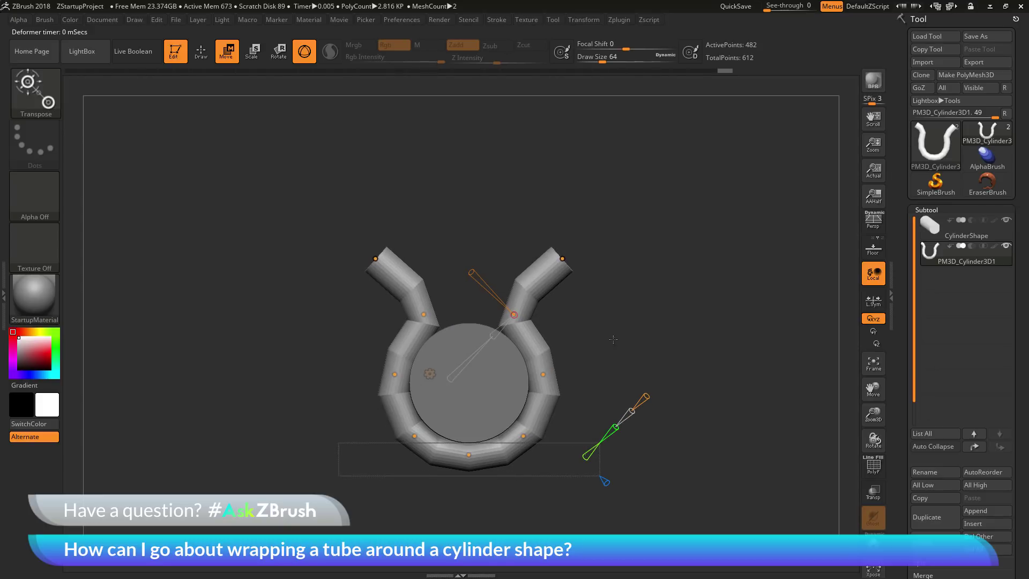
- Accept the Bend Curve deformation on the tube
{"action": "left_click", "coordinate": [430, 373]}
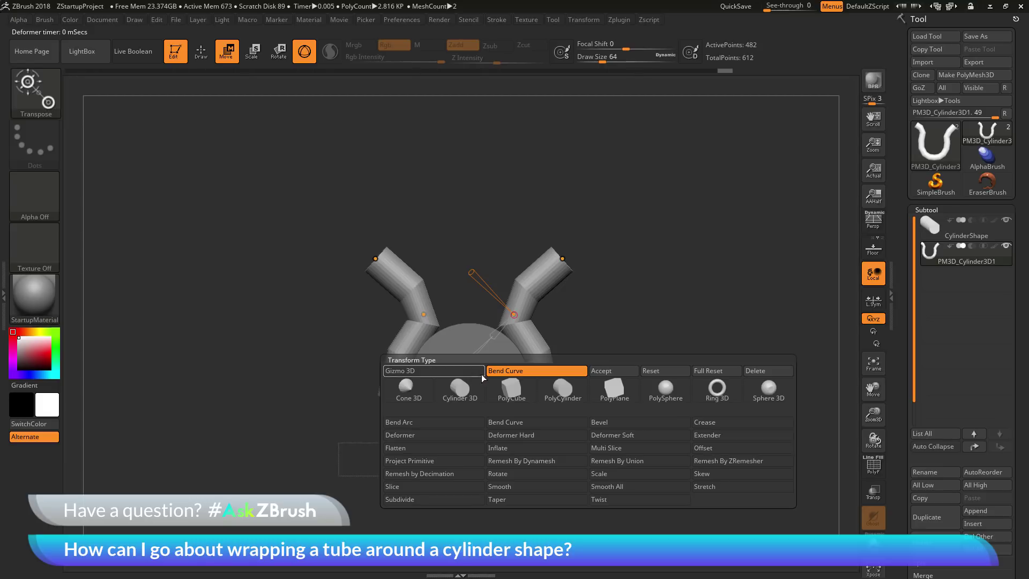
{"action": "left_click", "coordinate": [619, 371]}
{"action": "left_click_drag", "start_coordinate": [705, 336], "coordinate": [634, 334]}
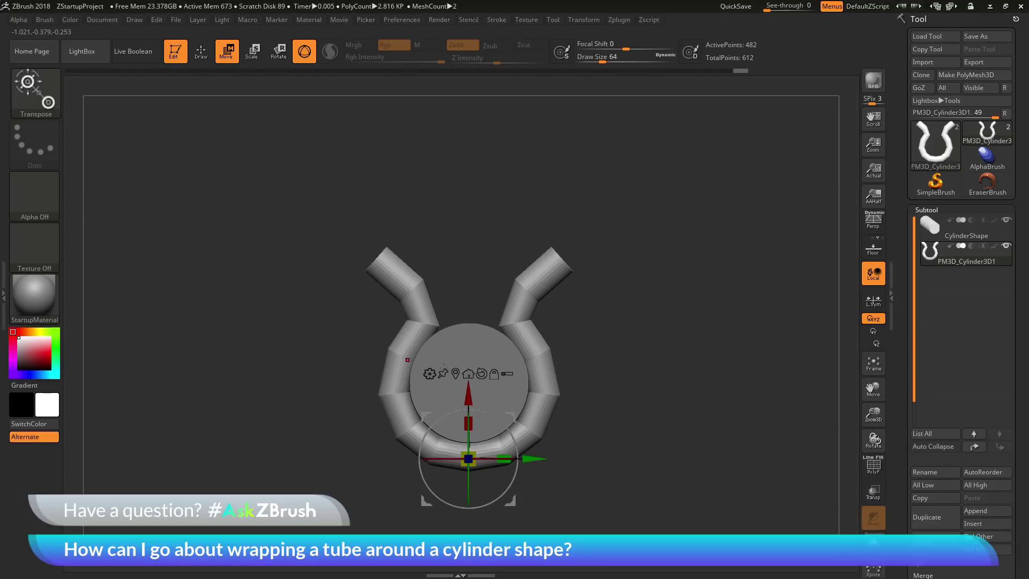
{"action": "left_click", "coordinate": [430, 374]}
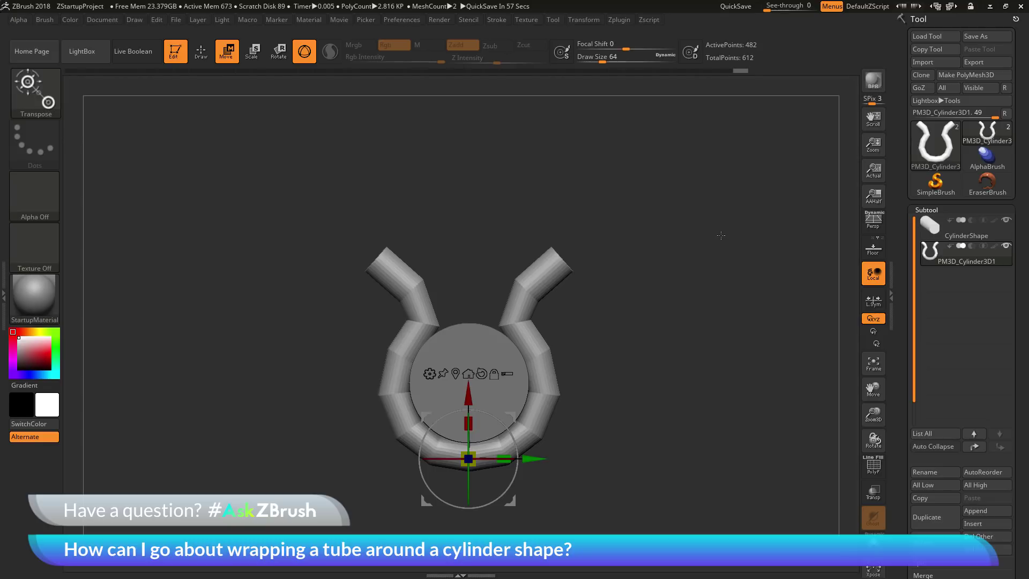
- Select the CylinderShape subtool and hide the PM3D_Cylinder3D1 tube
{"action": "key", "text": "Up"}
{"action": "key", "text": "Down"}
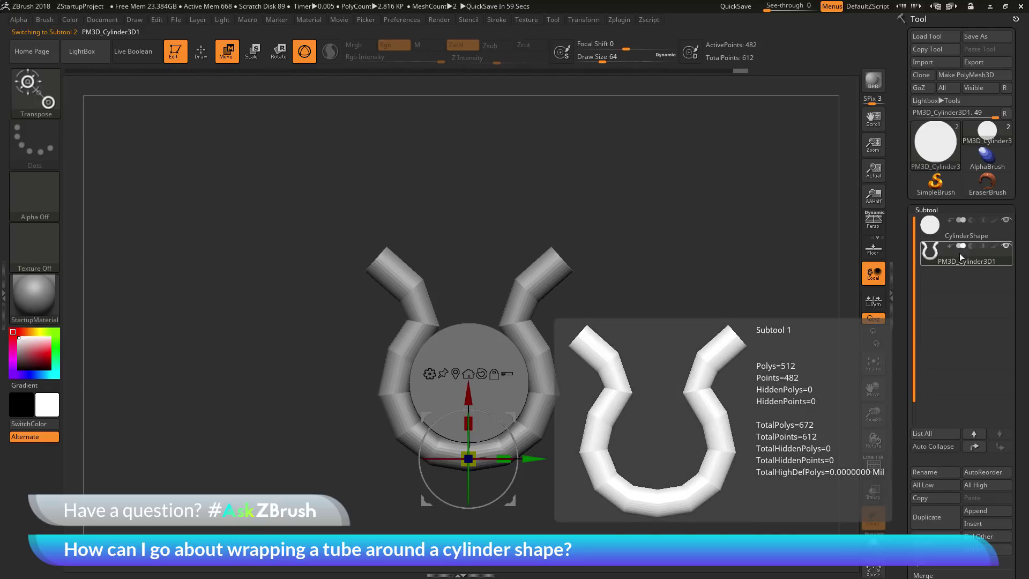
{"action": "left_click", "coordinate": [982, 233]}
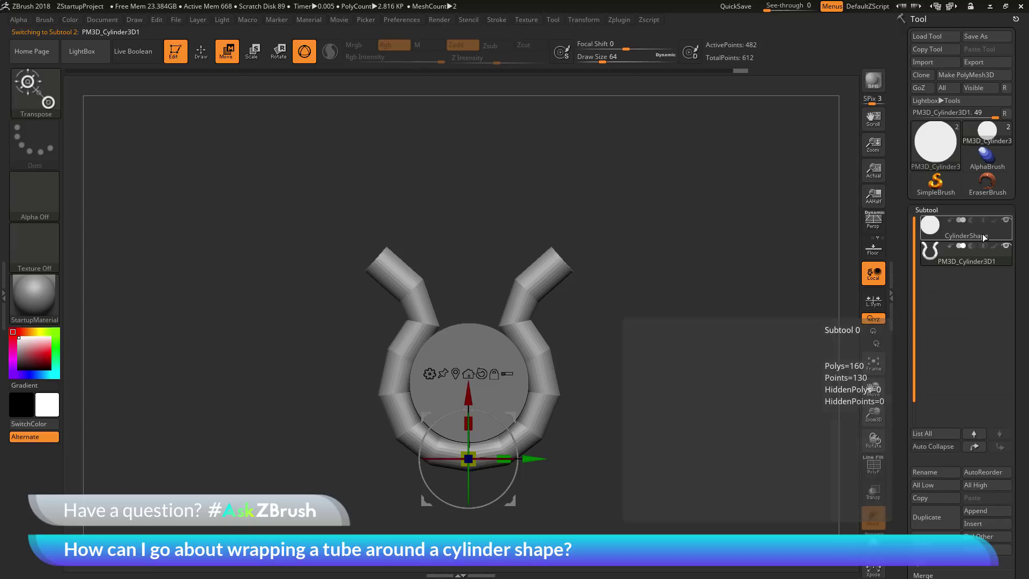
{"action": "mouse_move", "coordinate": [1006, 251]}
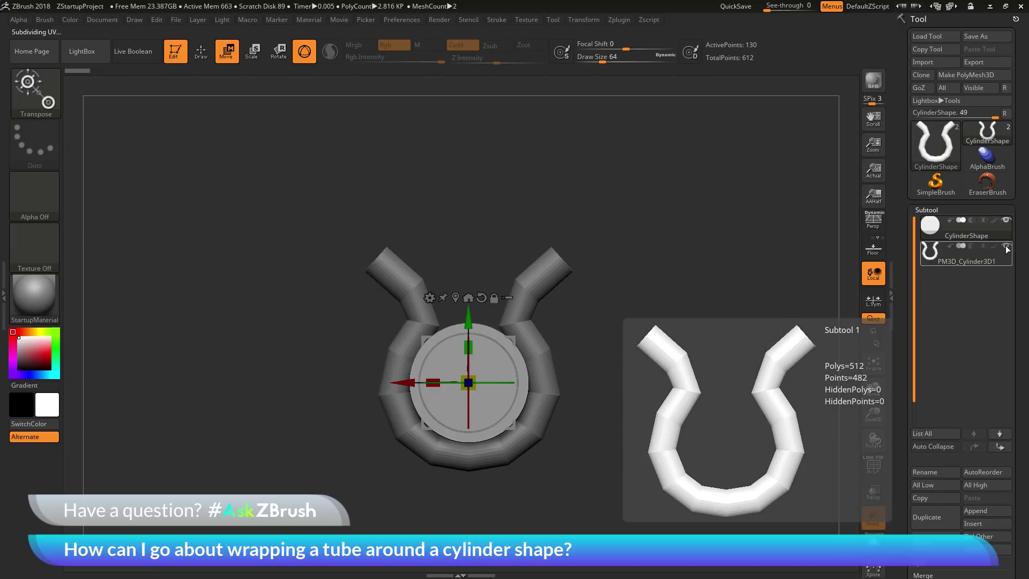
{"action": "left_click", "coordinate": [1006, 249]}
{"action": "left_click_drag", "start_coordinate": [746, 400], "coordinate": [807, 374]}
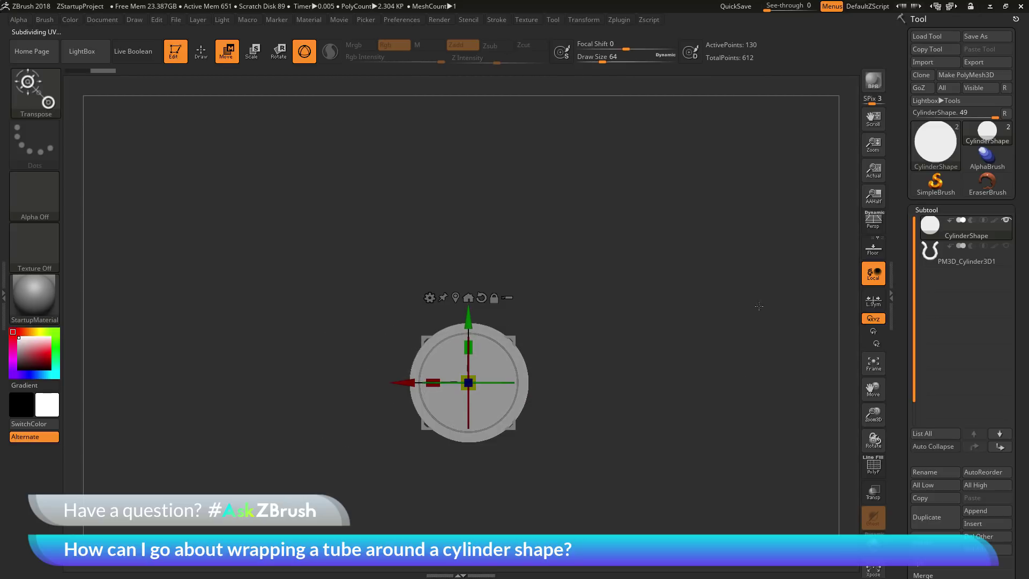
- Choose the CurveStrapSnap brush and draw a curved strap from the cylinder's side out past its upper edge
{"action": "left_click", "coordinate": [40, 96]}
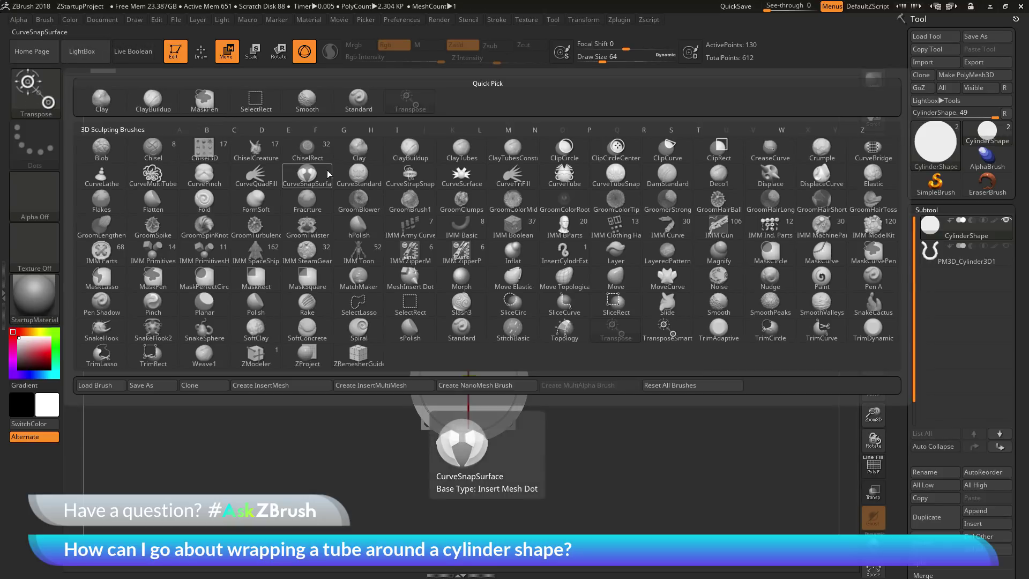
{"action": "left_click", "coordinate": [410, 179]}
{"action": "left_click_drag", "start_coordinate": [655, 292], "coordinate": [673, 264]}
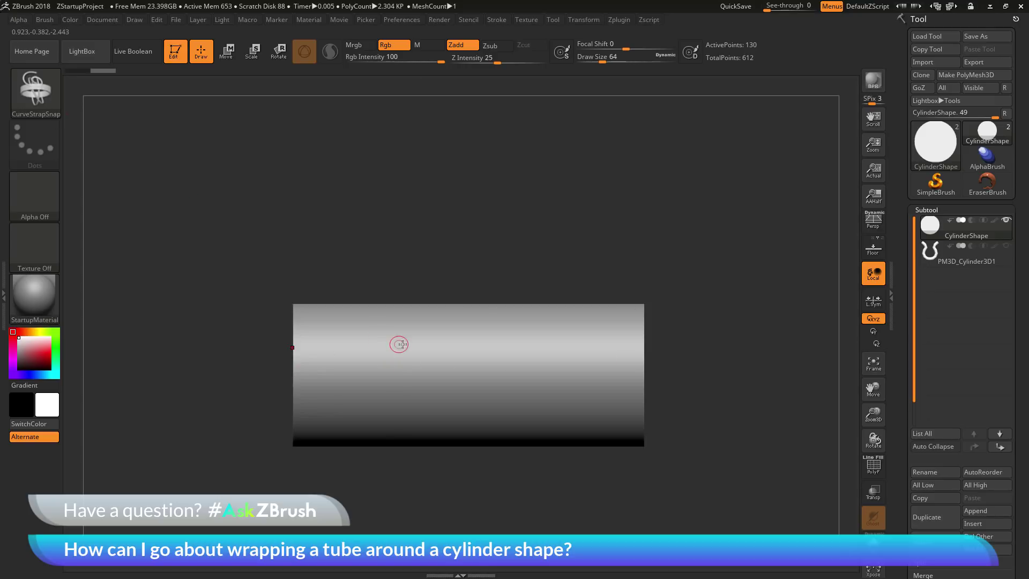
{"action": "mouse_move", "coordinate": [397, 365]}
{"action": "left_mouse_down"}
{"action": "mouse_move", "coordinate": [466, 293]}
{"action": "mouse_move", "coordinate": [622, 188]}
{"action": "left_mouse_up"}
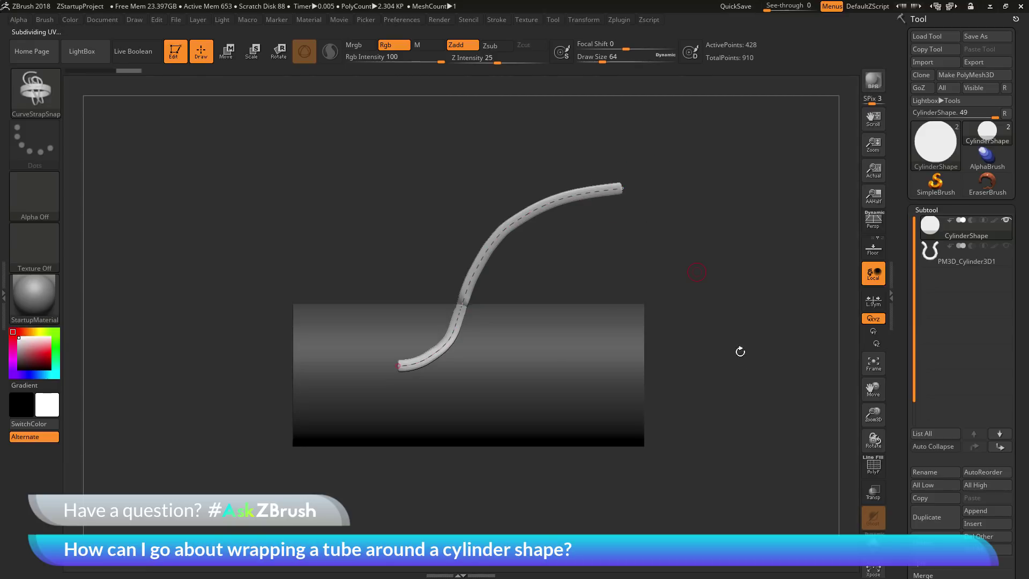
{"action": "mouse_move", "coordinate": [710, 285]}
{"action": "left_mouse_down"}
{"action": "mouse_move", "coordinate": [732, 299]}
{"action": "mouse_move", "coordinate": [716, 295]}
{"action": "left_mouse_up"}
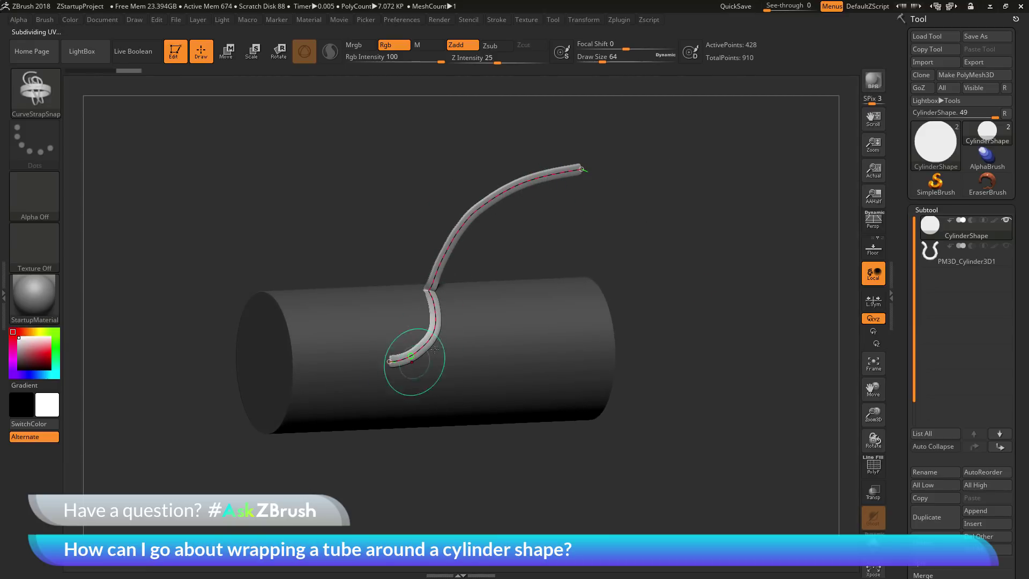
- Pull the strap's curve across the cylinder near its right end and past its lower edge
{"action": "left_click_drag", "start_coordinate": [710, 245], "coordinate": [662, 259], "text": "shift"}
{"action": "mouse_move", "coordinate": [622, 188]}
{"action": "left_mouse_down"}
{"action": "mouse_move", "coordinate": [594, 188]}
{"action": "mouse_move", "coordinate": [602, 283]}
{"action": "mouse_move", "coordinate": [563, 425]}
{"action": "mouse_move", "coordinate": [584, 450]}
{"action": "left_mouse_up"}
{"action": "left_click_drag", "start_coordinate": [544, 482], "coordinate": [509, 472]}
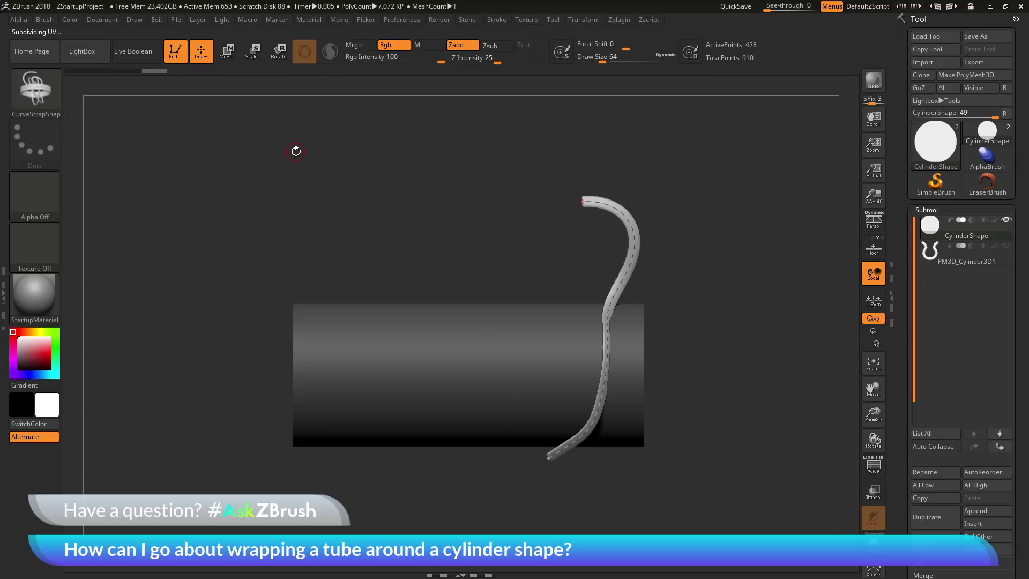
- Draw a straight strap across the full width of the cylinder at the middle of its length
{"action": "left_click_drag", "start_coordinate": [721, 167], "coordinate": [707, 245]}
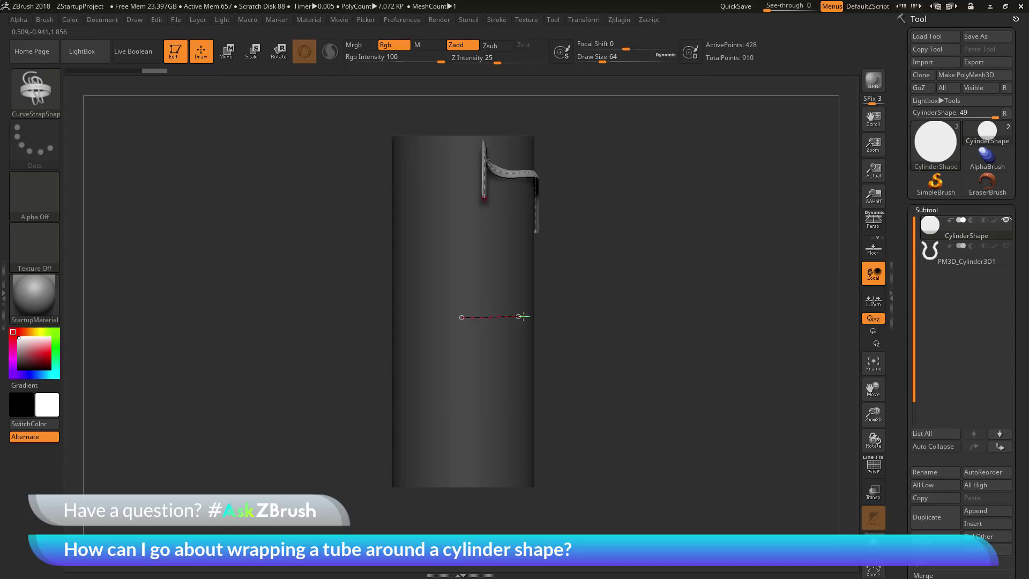
{"action": "left_click_drag", "start_coordinate": [539, 316], "coordinate": [555, 316]}
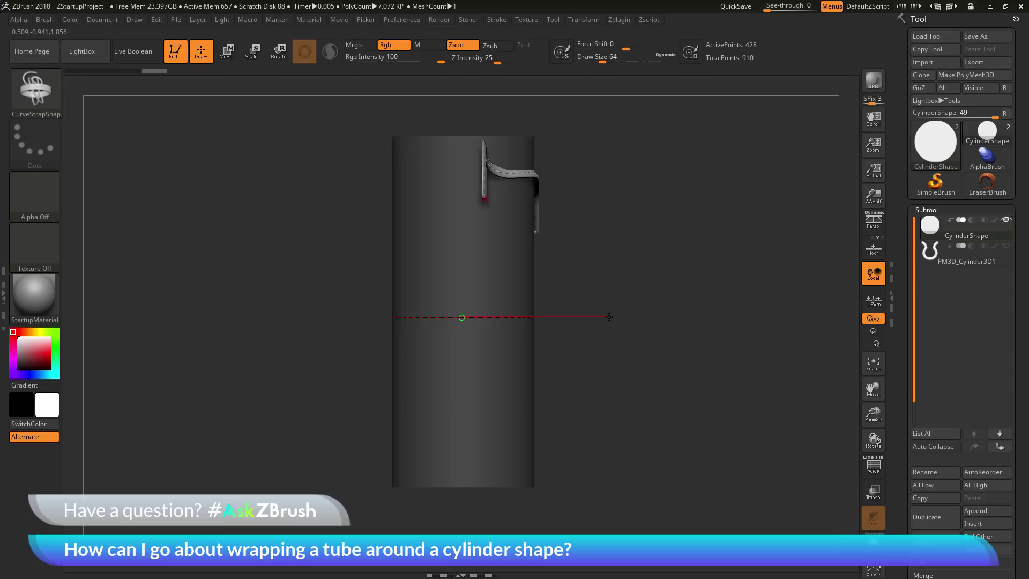
{"action": "left_click_drag", "start_coordinate": [609, 317], "coordinate": [609, 316]}
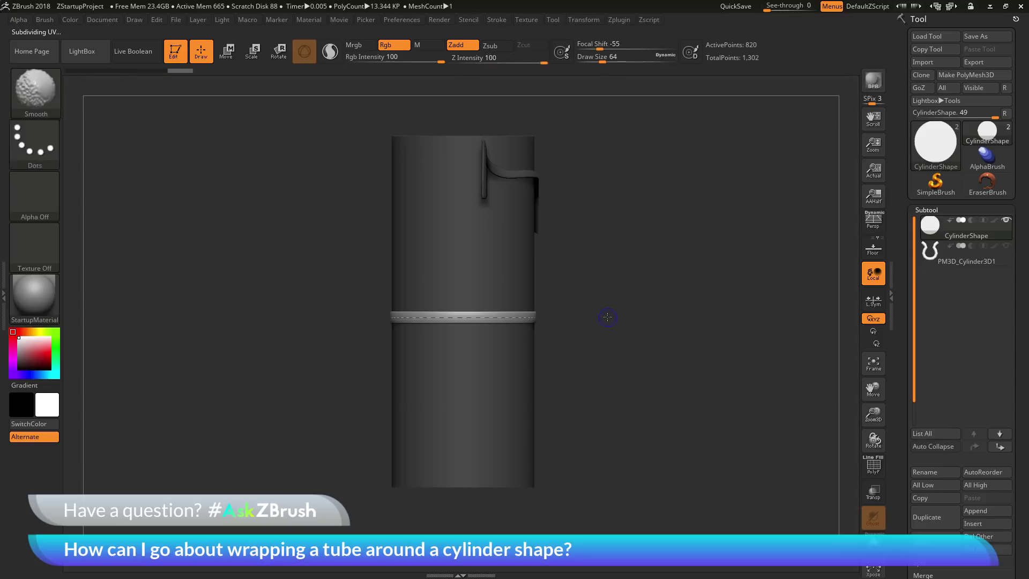
{"action": "mouse_move", "coordinate": [659, 372]}
{"action": "left_mouse_down"}
{"action": "mouse_move", "coordinate": [659, 317]}
{"action": "mouse_move", "coordinate": [669, 326]}
{"action": "left_mouse_up"}
{"action": "left_click_drag", "start_coordinate": [635, 370], "coordinate": [676, 367]}
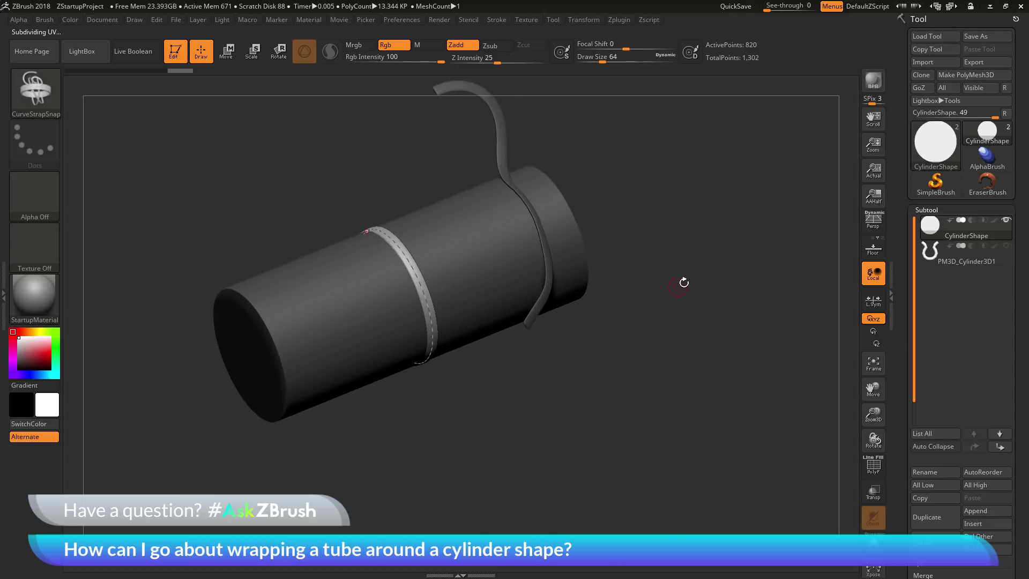
{"action": "left_click_drag", "start_coordinate": [678, 284], "coordinate": [694, 295]}
- Undo the straight middle strap and the repositioning of the first curved strap
{"action": "key", "text": "ctrl+z"}
{"action": "key", "text": "ctrl+z"}
{"action": "key", "text": "ctrl+z"}
{"action": "key", "text": "ctrl+z"}
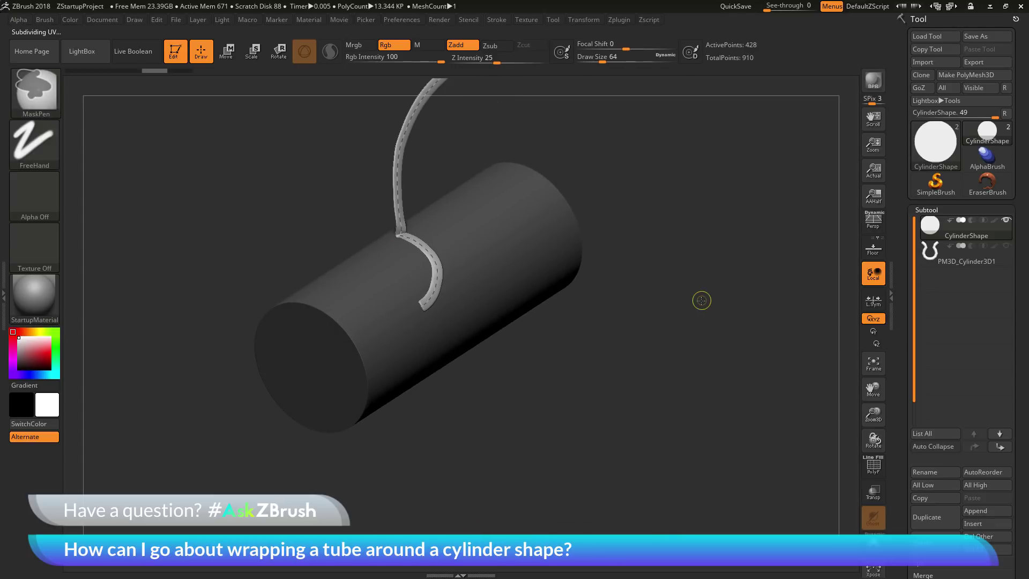
- Draw a CurveStrapSnap strap straight across the middle of the upright cylinder so it wraps all the way around
{"action": "mouse_move", "coordinate": [709, 275]}
{"action": "left_mouse_down", "text": "shift"}
{"action": "mouse_move", "coordinate": [704, 254]}
{"action": "mouse_move", "coordinate": [723, 296]}
{"action": "left_mouse_up", "text": "shift"}
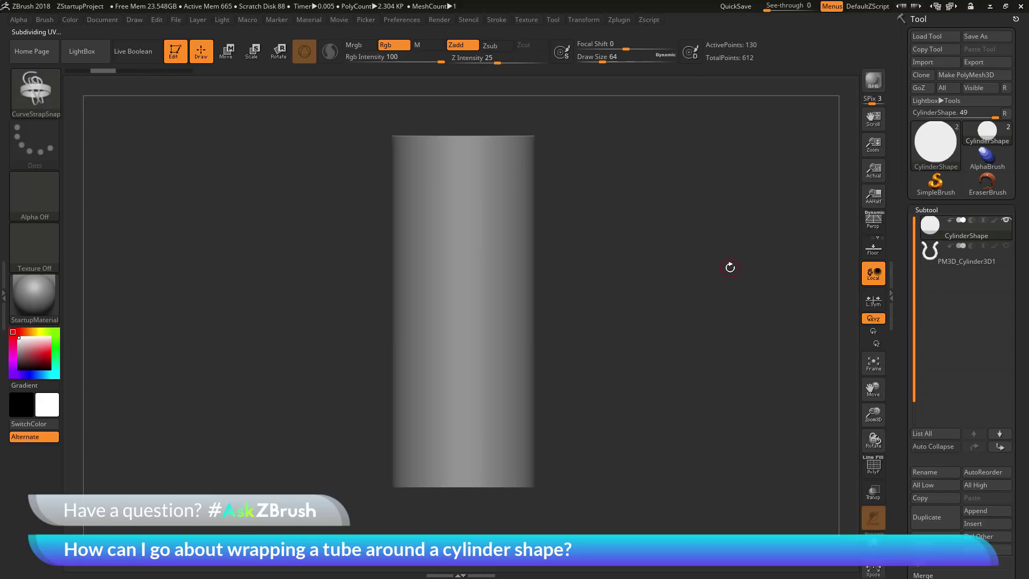
{"action": "left_click", "coordinate": [37, 97]}
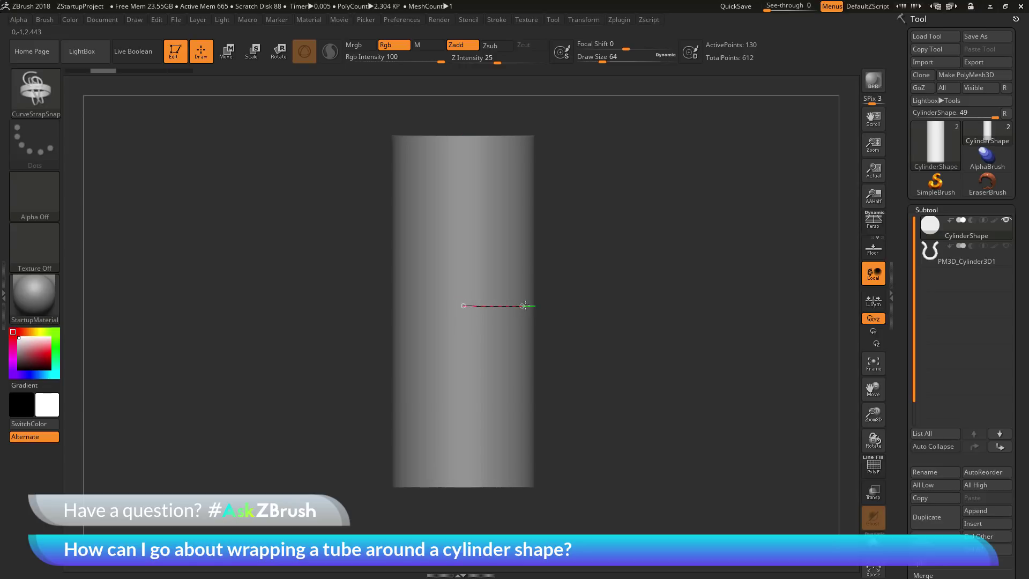
{"action": "left_click_drag", "start_coordinate": [542, 304], "coordinate": [575, 304]}
{"action": "mouse_move", "coordinate": [607, 305]}
{"action": "left_mouse_down"}
{"action": "mouse_move", "coordinate": [665, 346]}
{"action": "mouse_move", "coordinate": [679, 391]}
{"action": "mouse_move", "coordinate": [724, 399]}
{"action": "mouse_move", "coordinate": [716, 392]}
{"action": "left_mouse_up"}
{"action": "left_click_drag", "start_coordinate": [710, 260], "coordinate": [724, 260]}
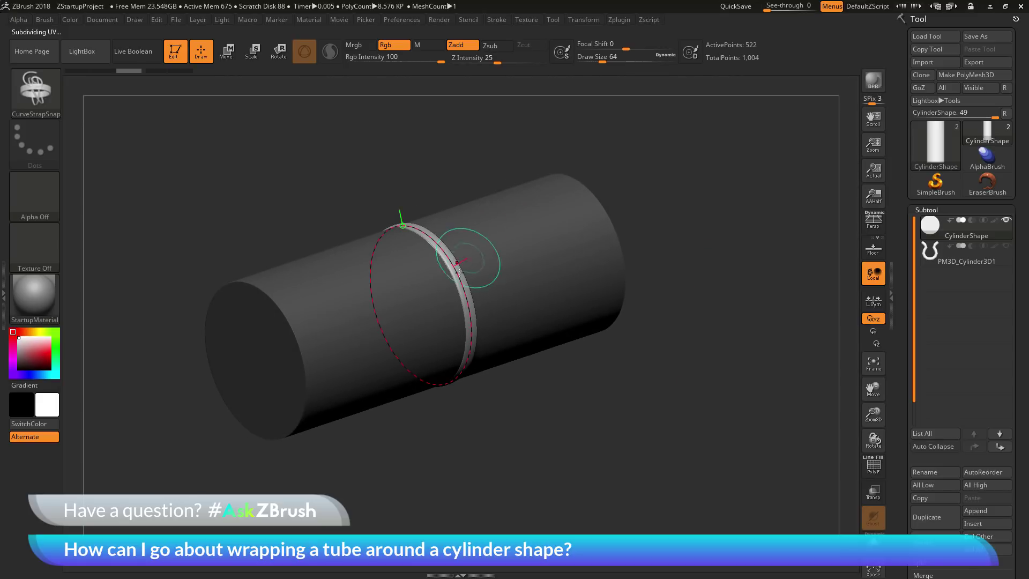
- Thicken the wrapped strap by raising Z Intensity to 87 and Draw Size to 197 and updating it along its curve
{"action": "left_click_drag", "start_coordinate": [498, 61], "coordinate": [514, 61]}
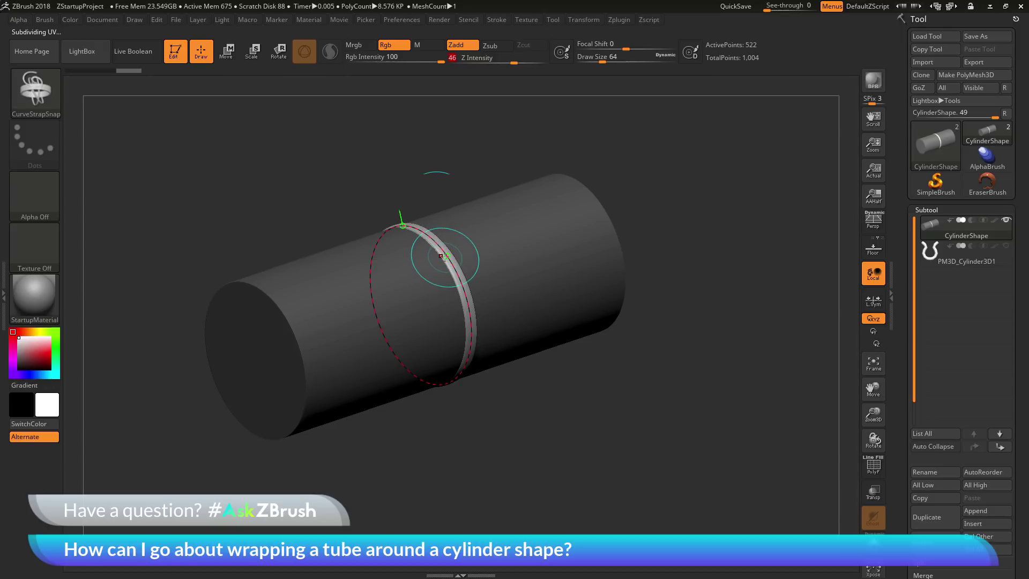
{"action": "left_click", "coordinate": [439, 258]}
{"action": "left_click_drag", "start_coordinate": [513, 62], "coordinate": [537, 62]}
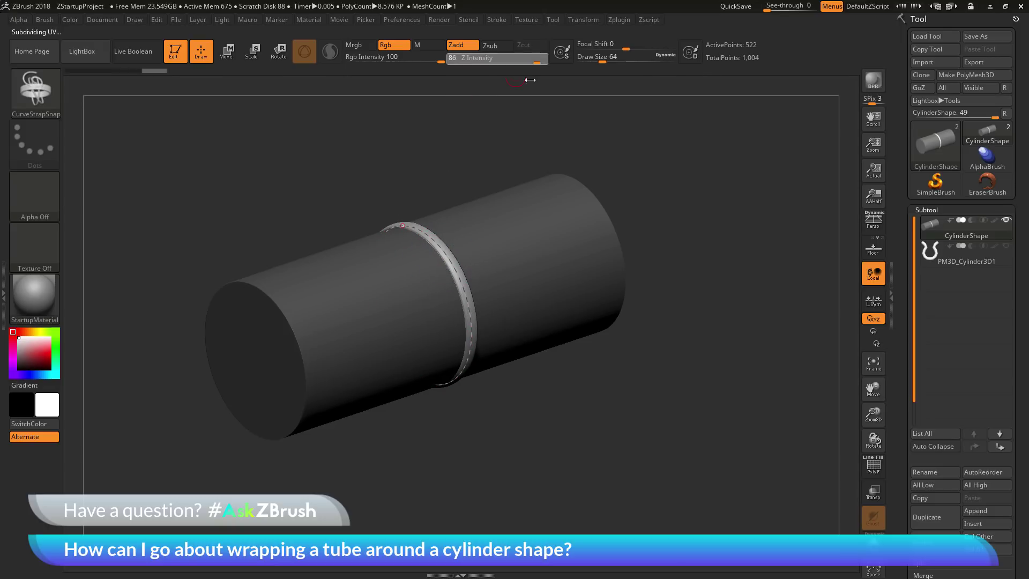
{"action": "left_click", "coordinate": [450, 268]}
{"action": "left_click_drag", "start_coordinate": [610, 64], "coordinate": [627, 63]}
{"action": "left_click", "coordinate": [459, 271]}
{"action": "left_click_drag", "start_coordinate": [719, 347], "coordinate": [721, 270]}
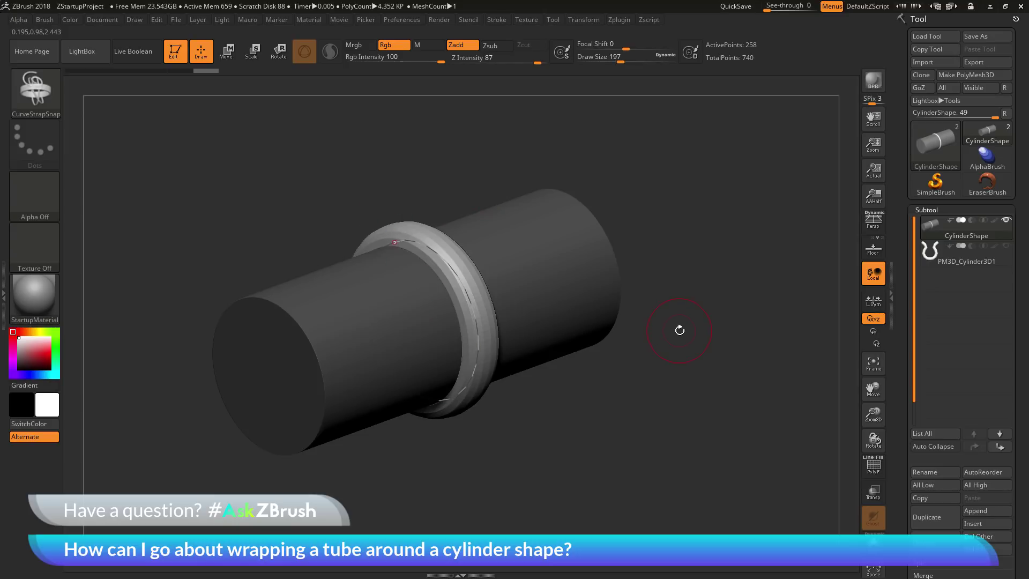
- Delete the strap's guide curve with Curve Functions, keeping the ring mesh around the cylinder
{"action": "left_click", "coordinate": [496, 19]}
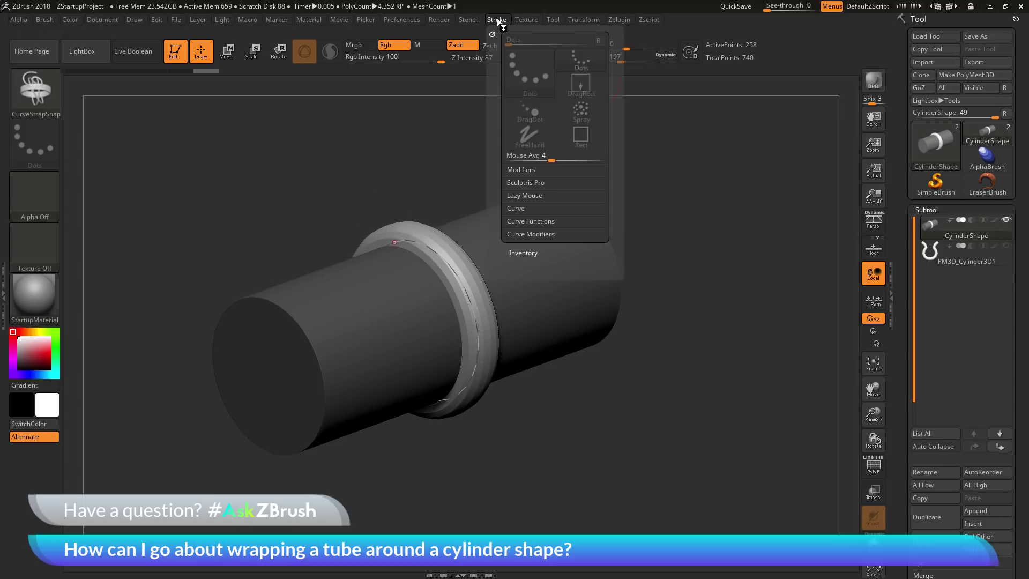
{"action": "left_click", "coordinate": [533, 221]}
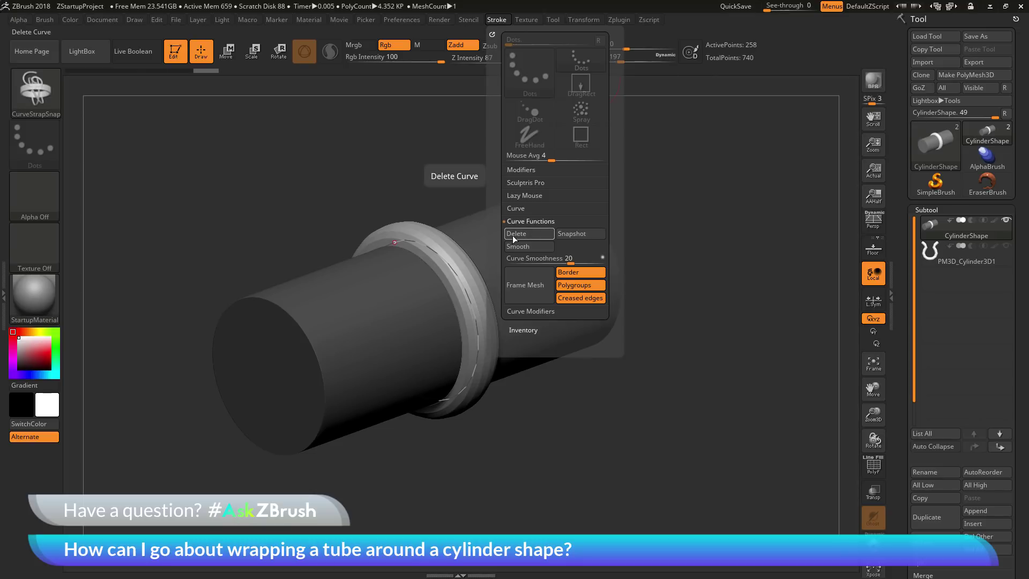
{"action": "left_click", "coordinate": [528, 233]}
{"action": "mouse_move", "coordinate": [792, 300]}
{"action": "left_mouse_down"}
{"action": "mouse_move", "coordinate": [749, 300]}
{"action": "mouse_move", "coordinate": [771, 303]}
{"action": "mouse_move", "coordinate": [734, 324]}
{"action": "mouse_move", "coordinate": [753, 317]}
{"action": "mouse_move", "coordinate": [748, 338]}
{"action": "left_mouse_up"}
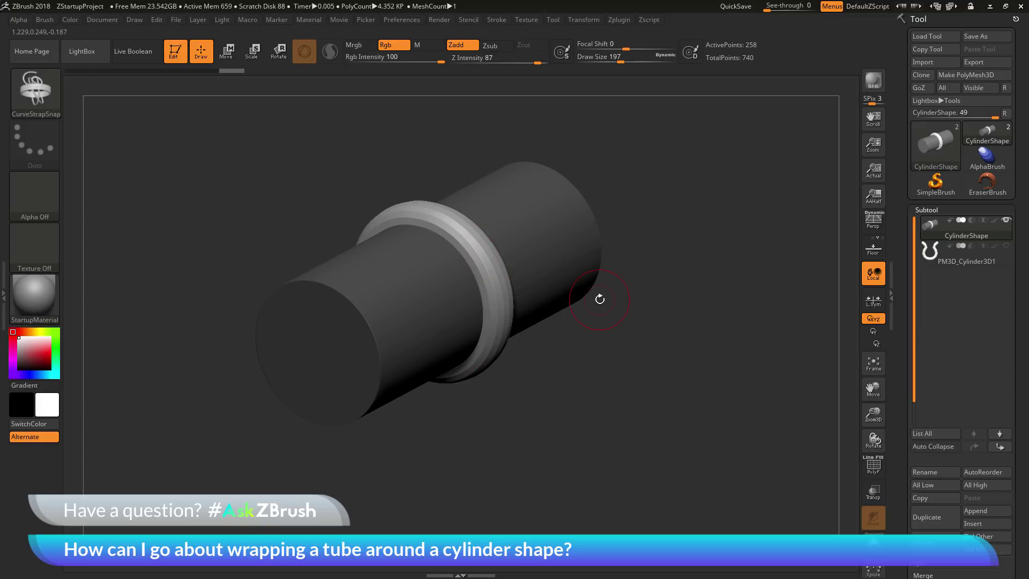
- Split the unmasked ring off the cylinder into its own subtool and make that subtool active
{"action": "left_click_drag", "start_coordinate": [901, 304], "coordinate": [899, 210]}
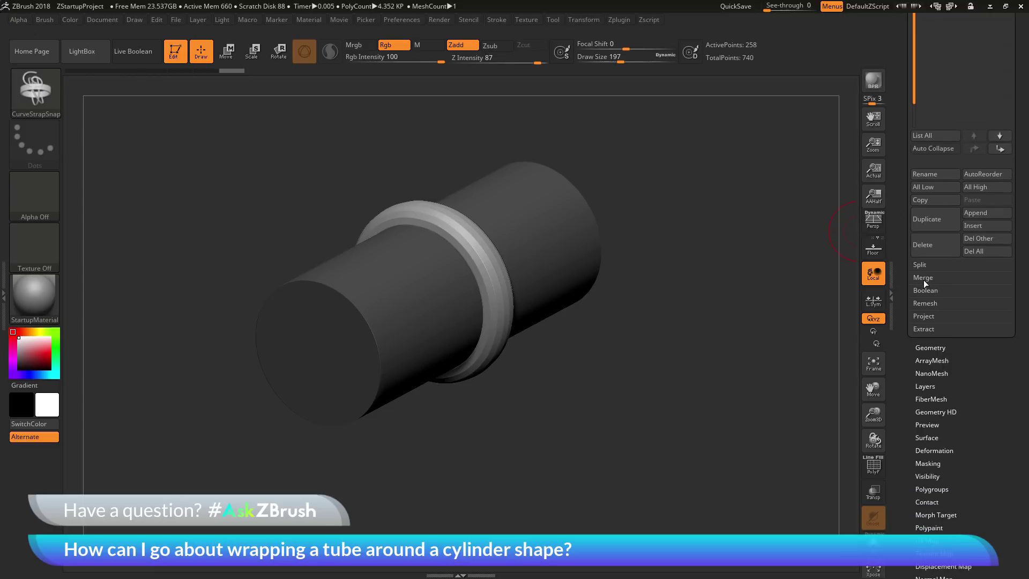
{"action": "left_click", "coordinate": [925, 265]}
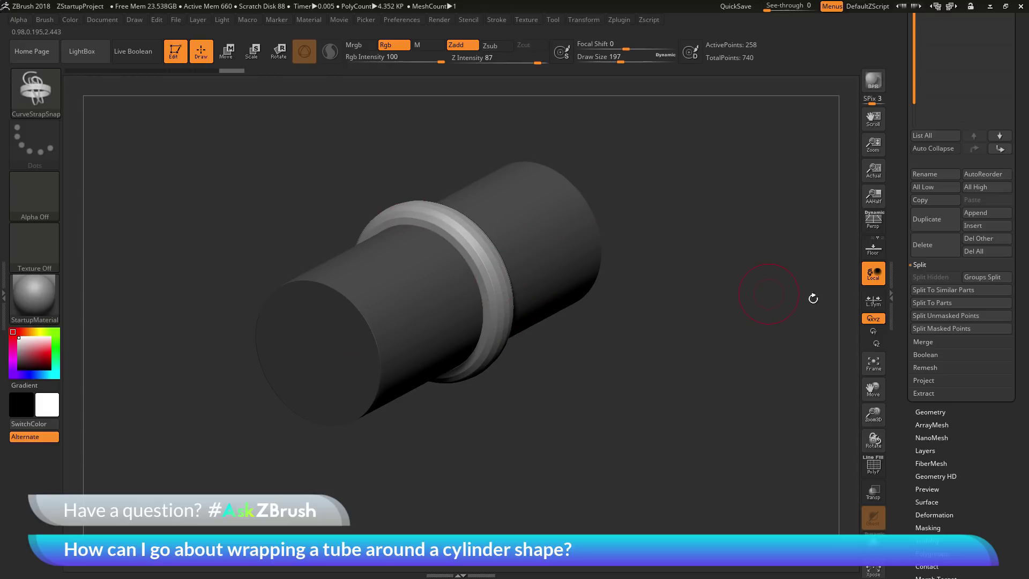
{"action": "left_click", "coordinate": [940, 316]}
{"action": "scroll", "coordinate": [901, 169], "scroll_direction": "up", "scroll_amount": 5}
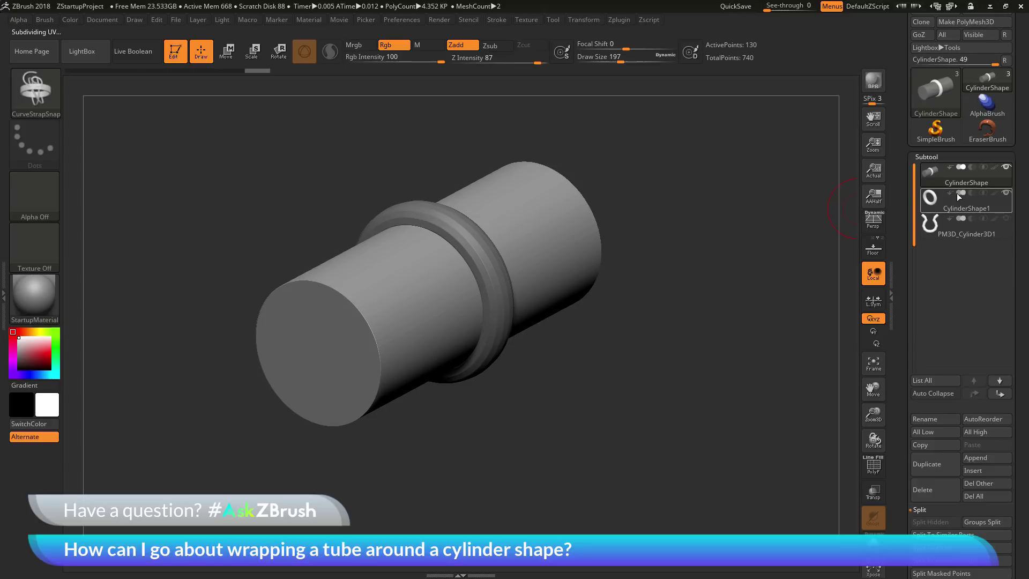
{"action": "mouse_move", "coordinate": [946, 212]}
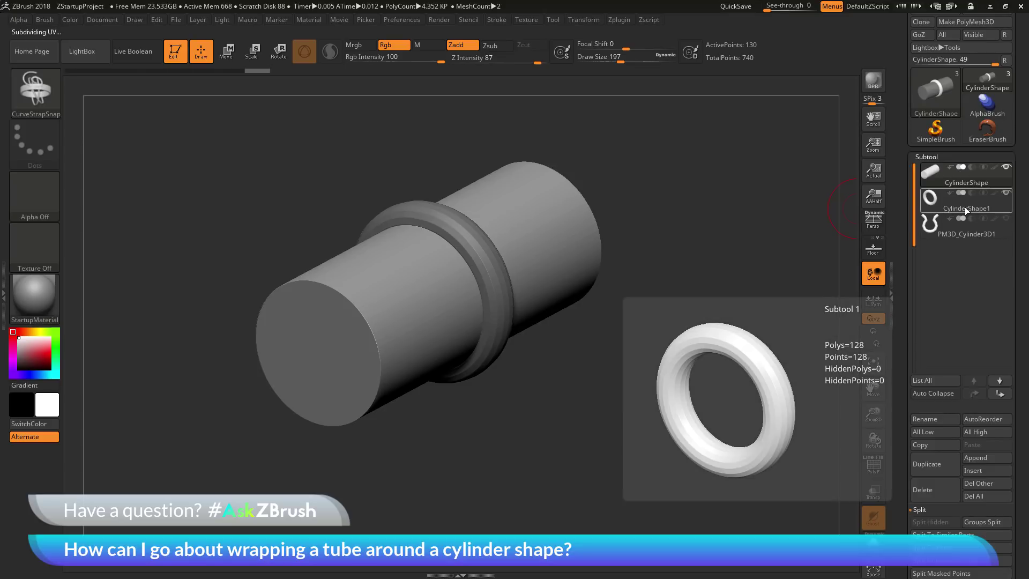
{"action": "left_click", "coordinate": [964, 206]}
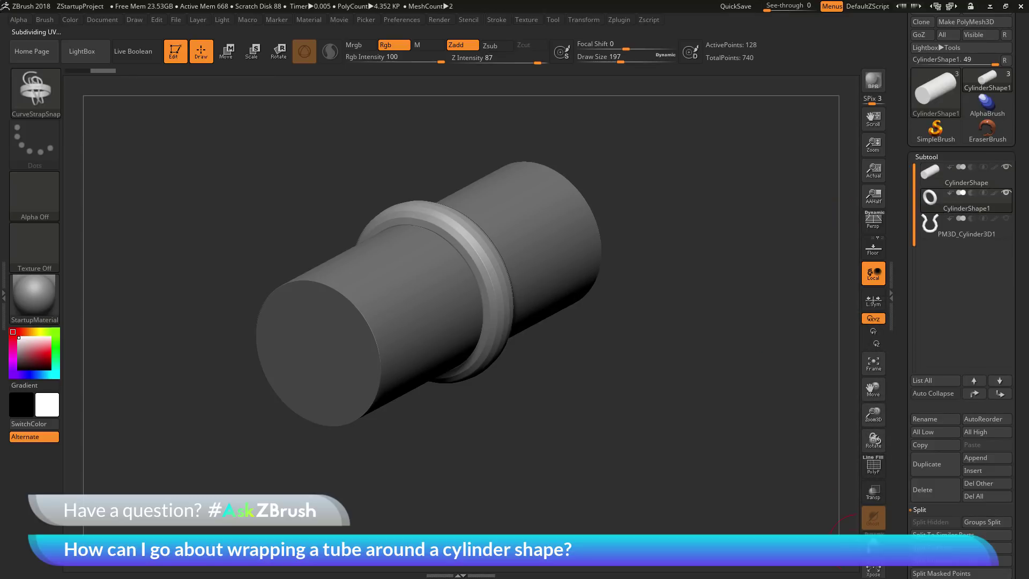
- Isolate the ring subtool to examine its shape from another angle, and show the cylinder with it again
{"action": "left_click", "coordinate": [871, 550]}
{"action": "left_click_drag", "start_coordinate": [683, 351], "coordinate": [761, 438]}
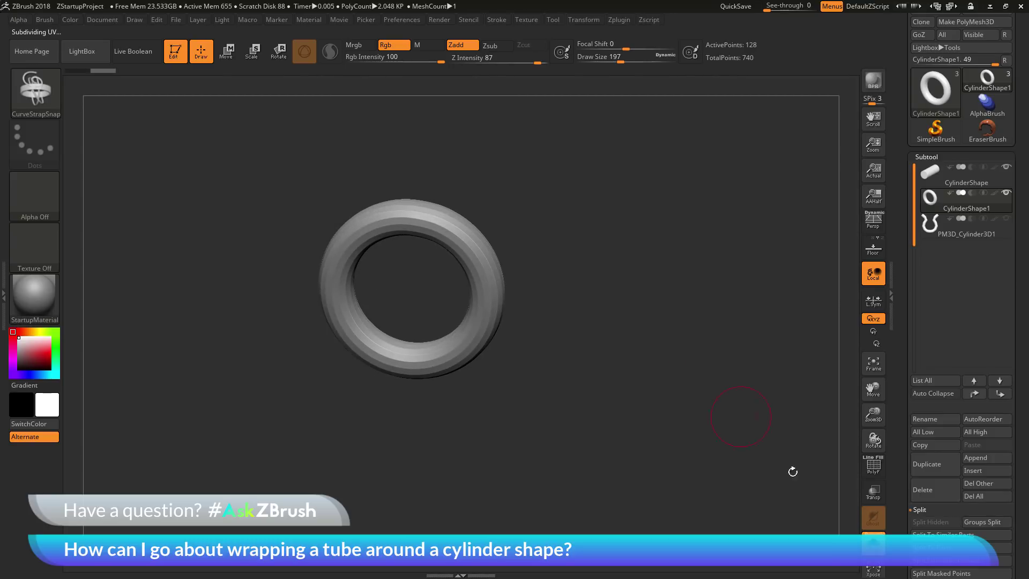
{"action": "left_click", "coordinate": [872, 542]}
{"action": "left_click_drag", "start_coordinate": [705, 338], "coordinate": [700, 390]}
- Turn on perspective display for the view of the cylinder and its ring
{"action": "left_click_drag", "start_coordinate": [755, 362], "coordinate": [754, 399]}
{"action": "key", "text": "p"}
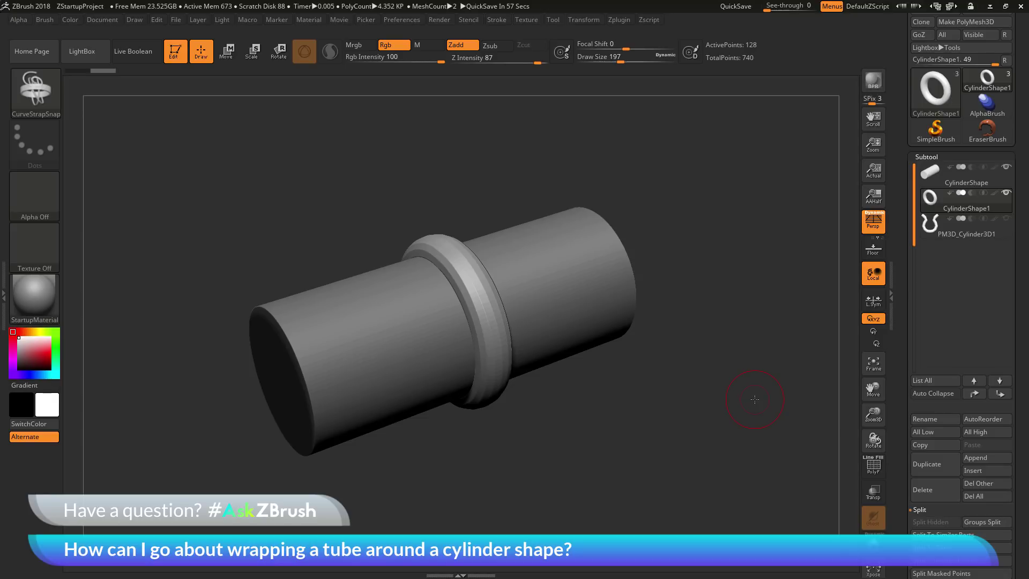
{"action": "left_click_drag", "start_coordinate": [739, 329], "coordinate": [737, 338]}
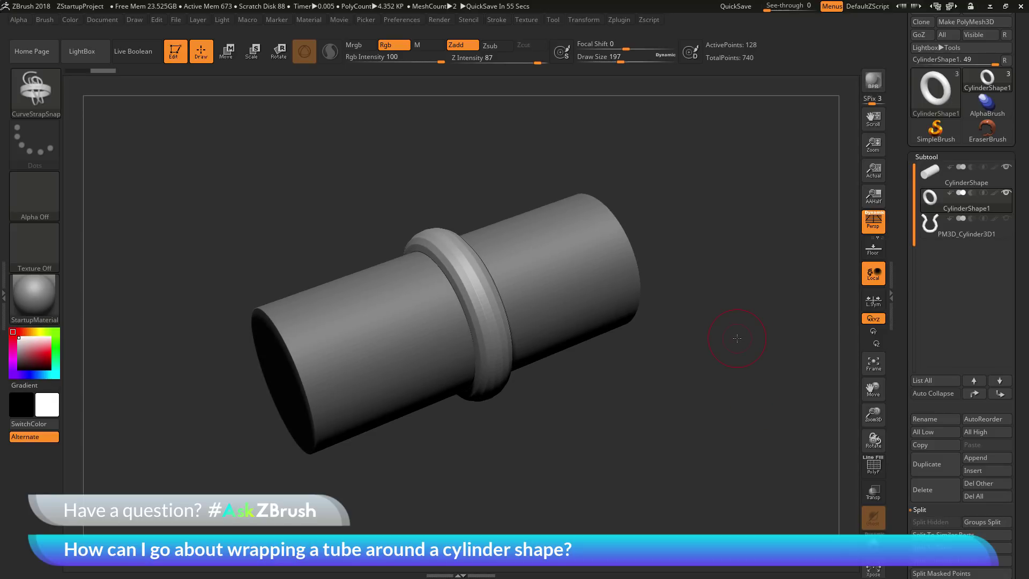